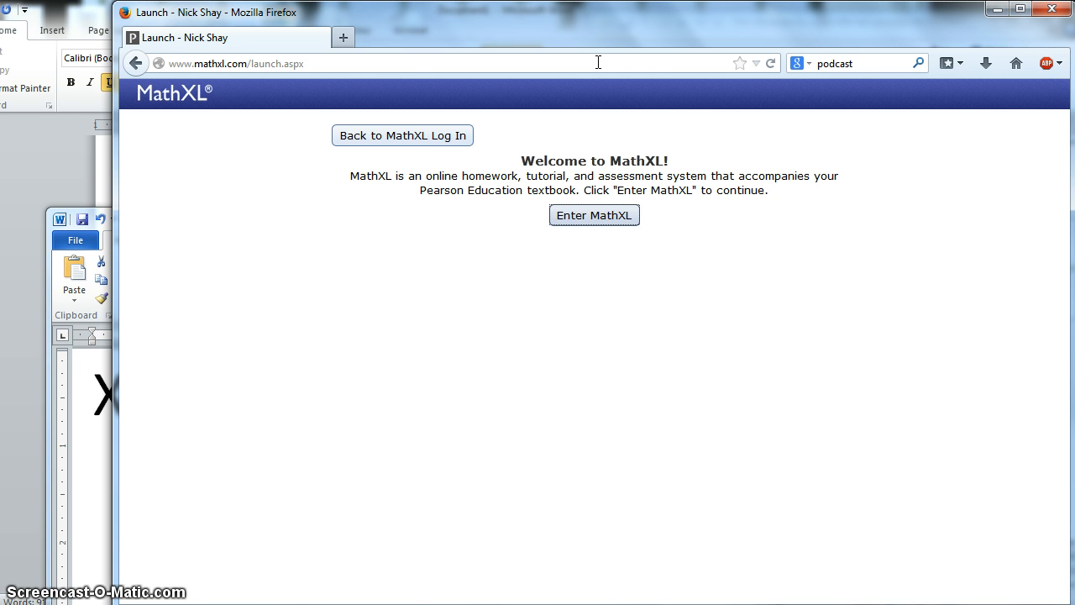
Step: Load the MathXL login page at mathxl.com from the Firefox address bar
{"action": "left_click", "coordinate": [598, 62]}
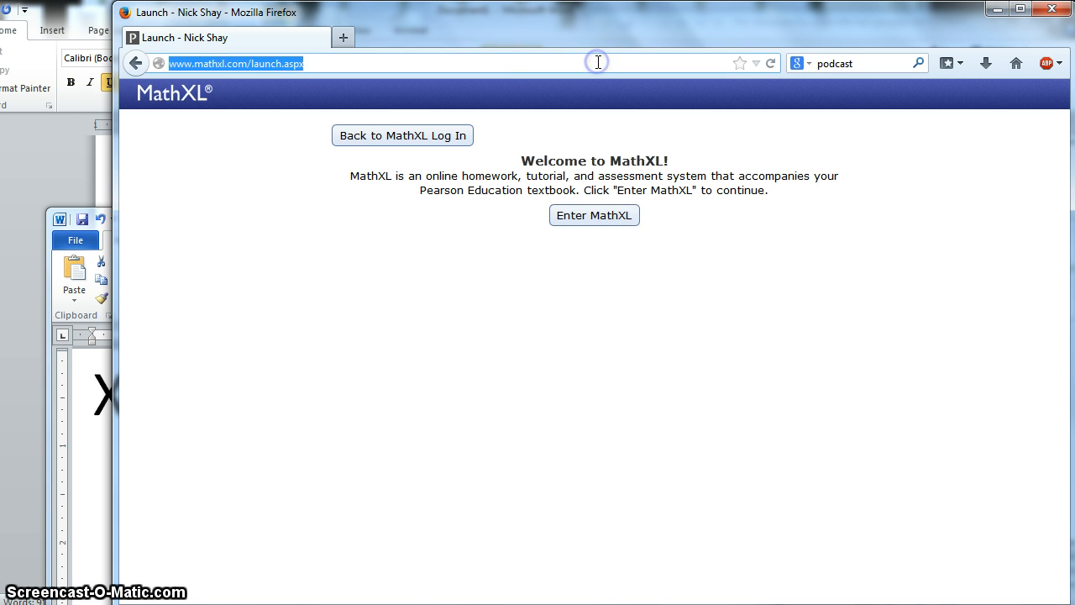
{"action": "type", "text": "mathxl.com/"}
{"action": "key", "text": "Return"}
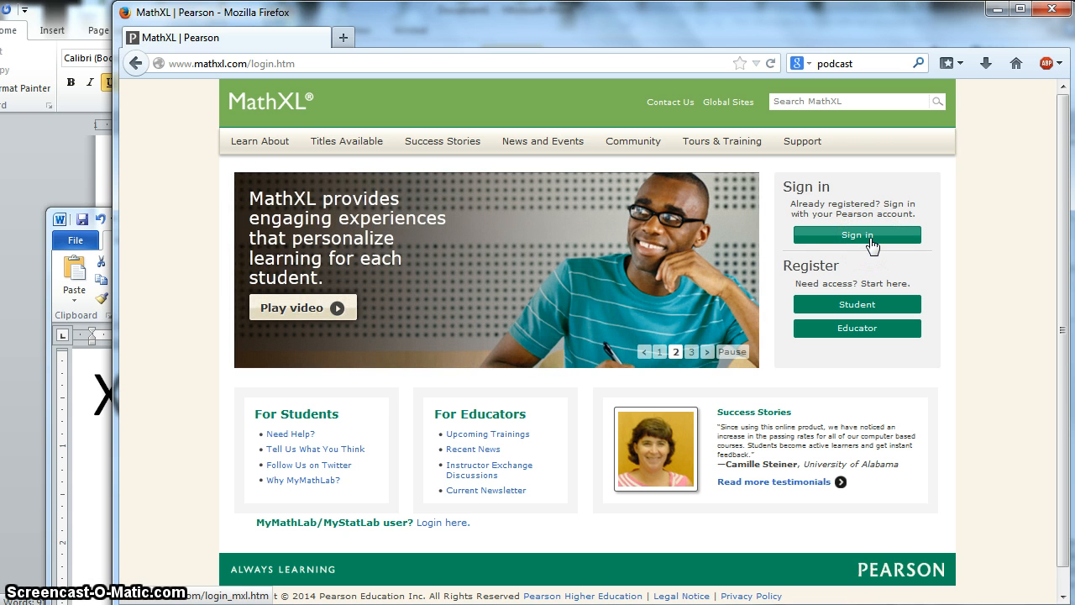
Step: Sign in with the account username and password, then enter the MATH-040 Summer Master course home
{"action": "left_click", "coordinate": [857, 235]}
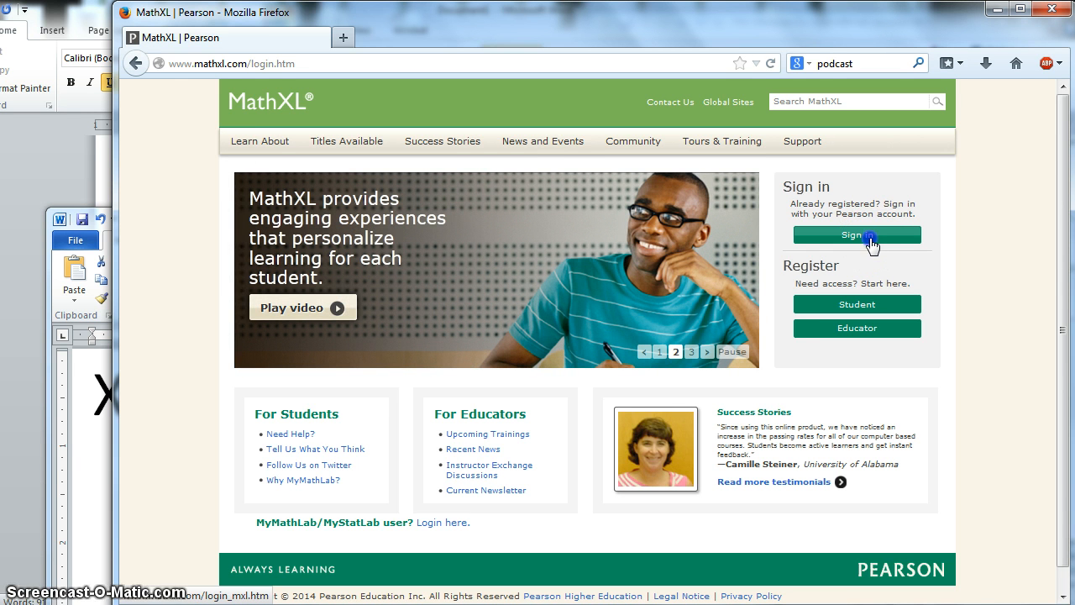
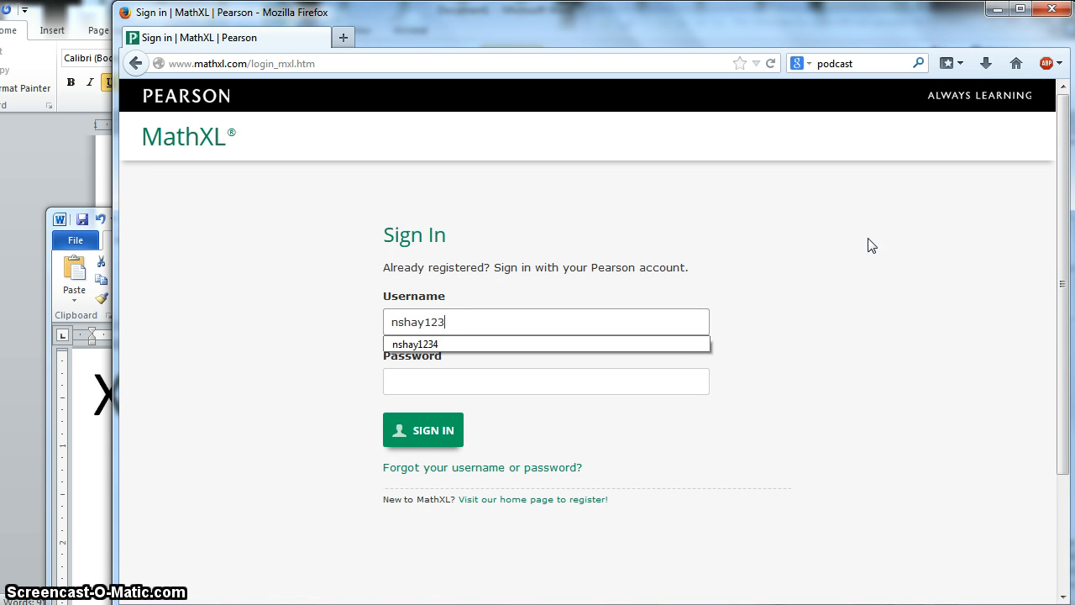
{"action": "key", "text": "Tab"}
{"action": "type", "text": "●●●●●●●●●●●"}
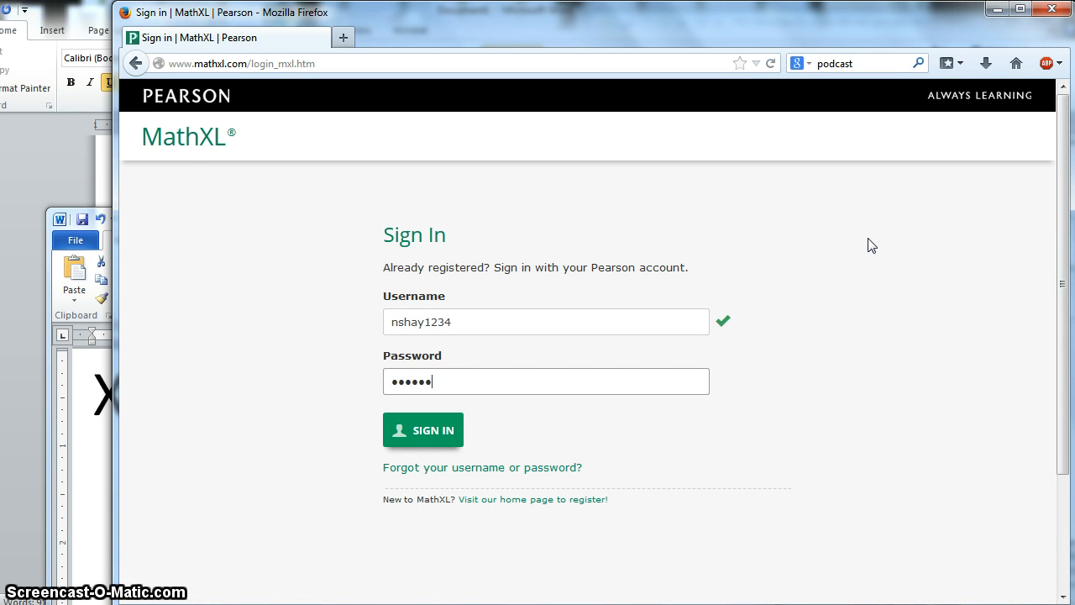
{"action": "left_click", "coordinate": [430, 429]}
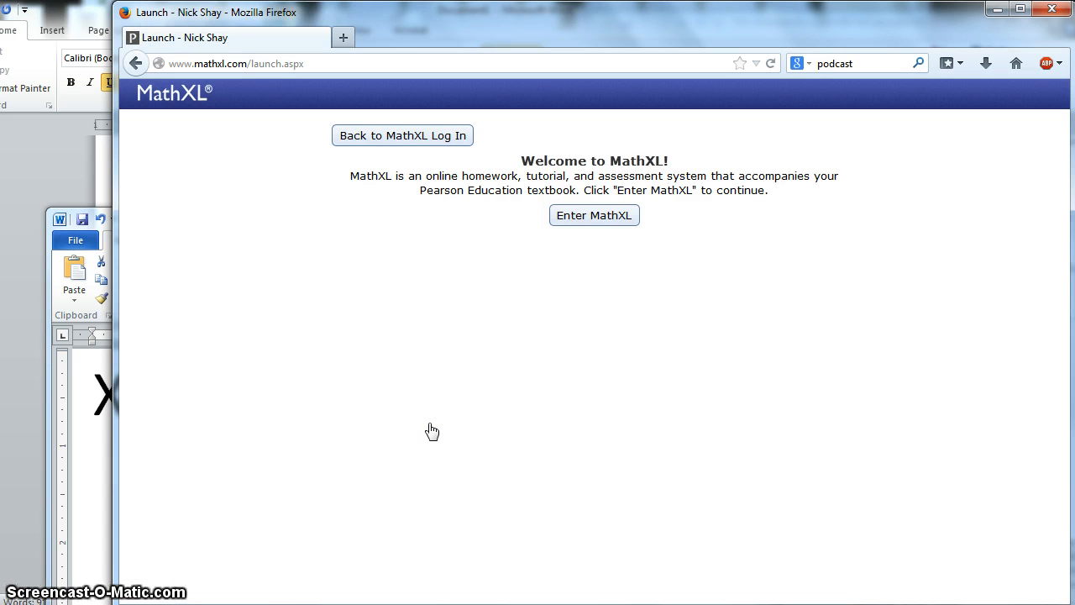
{"action": "left_click", "coordinate": [541, 194]}
{"action": "left_click", "coordinate": [567, 215]}
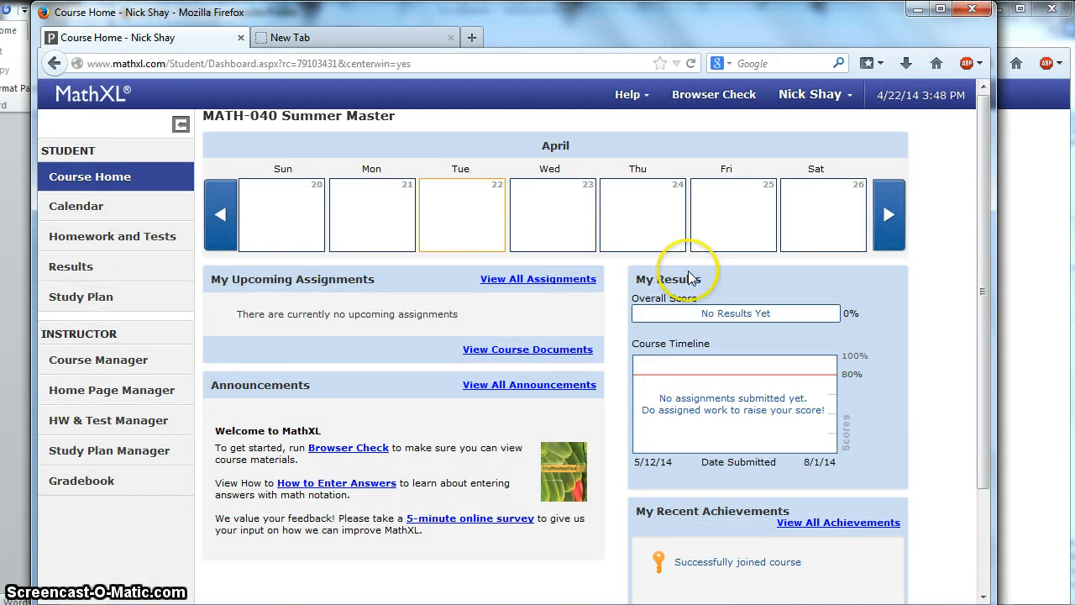
Step: Close the empty New Tab and go to the instructor Course Manager
{"action": "left_click", "coordinate": [450, 38]}
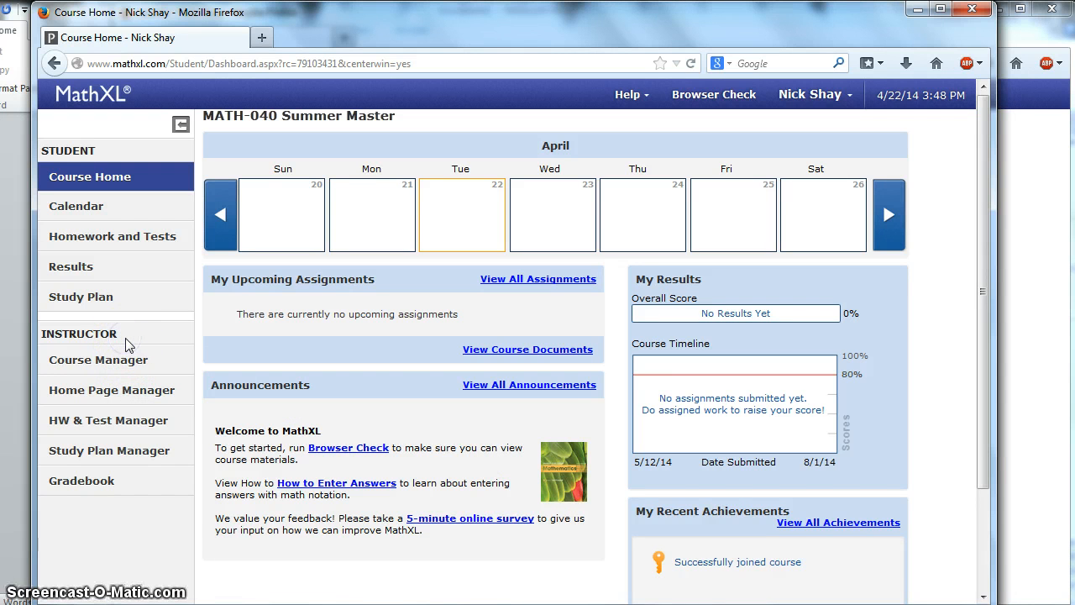
{"action": "left_click", "coordinate": [111, 361]}
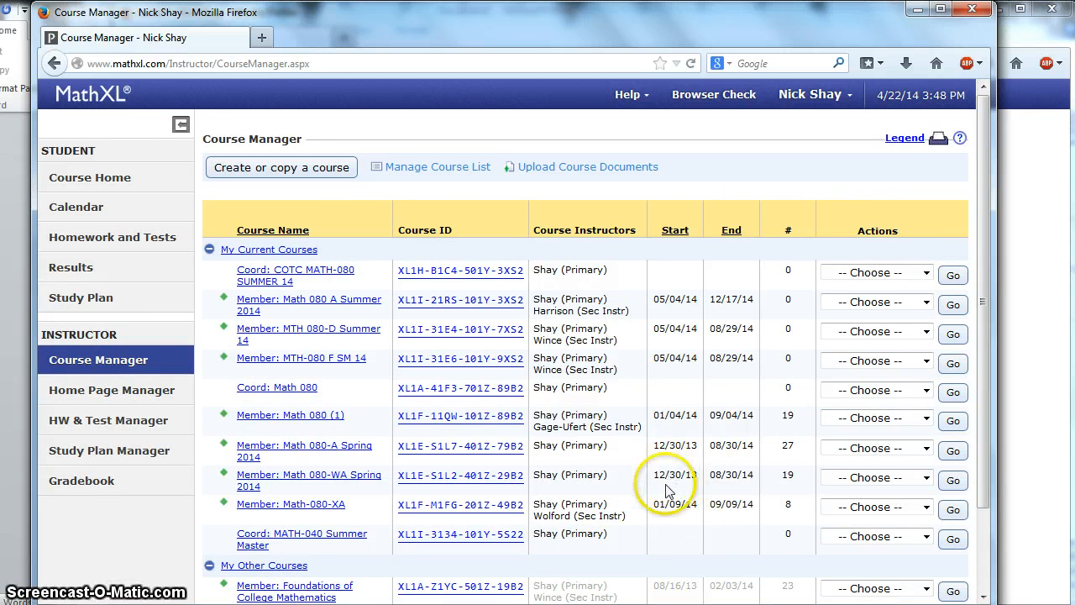
Step: Launch the New Course wizard with 'Create or copy a course'
{"action": "scroll", "coordinate": [665, 492], "scroll_direction": "down", "scroll_amount": 1}
{"action": "scroll", "coordinate": [668, 491], "scroll_direction": "up", "scroll_amount": 1}
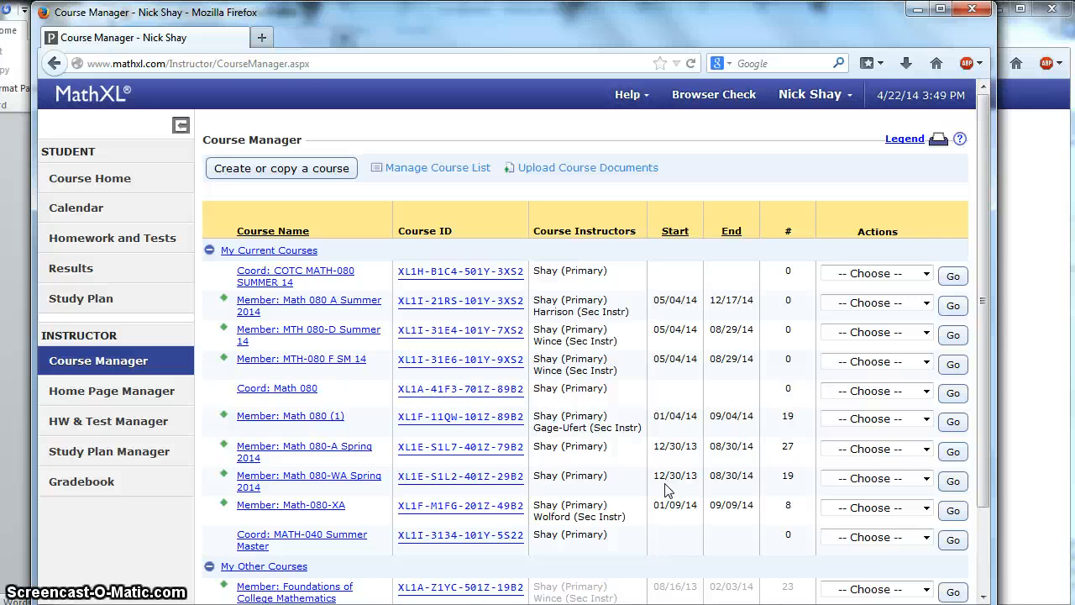
{"action": "left_click", "coordinate": [292, 172]}
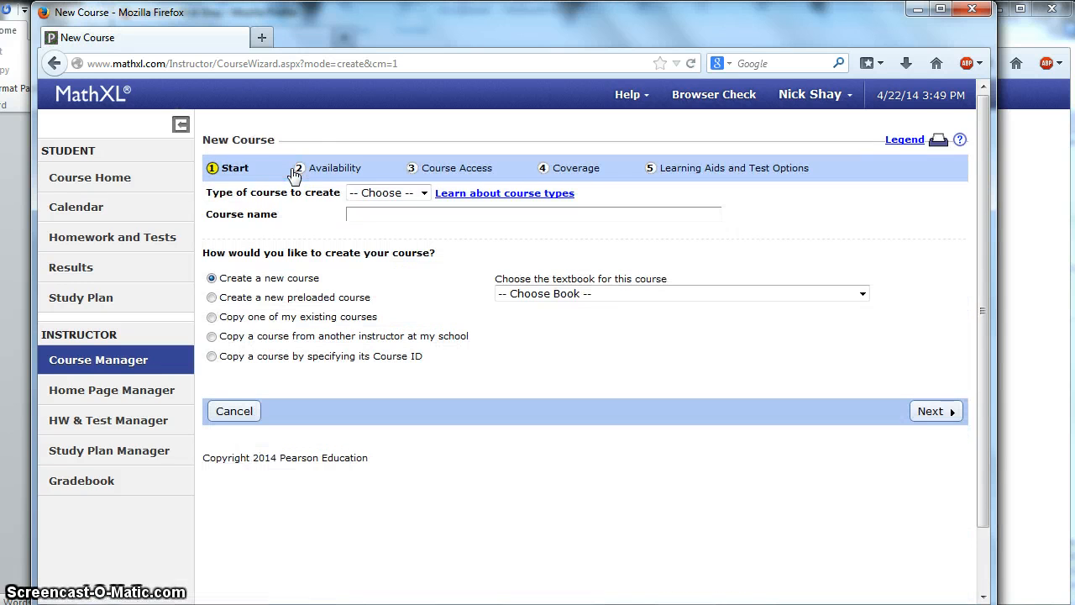
Step: Choose a Member course named 'MATH-040 summer test section', joining by coordinator course ID
{"action": "left_click", "coordinate": [367, 195]}
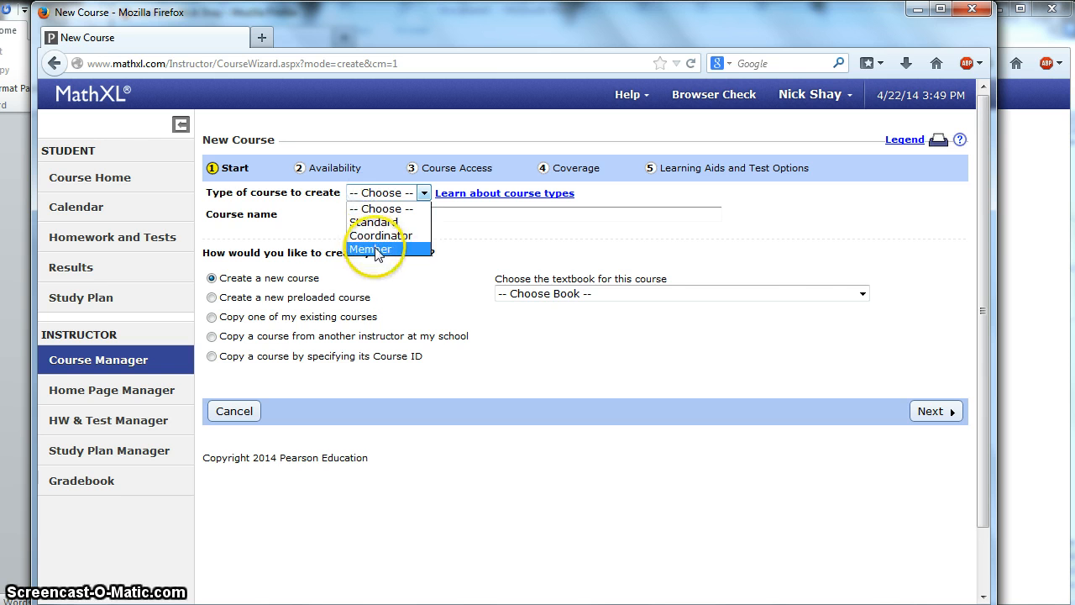
{"action": "left_click", "coordinate": [374, 249]}
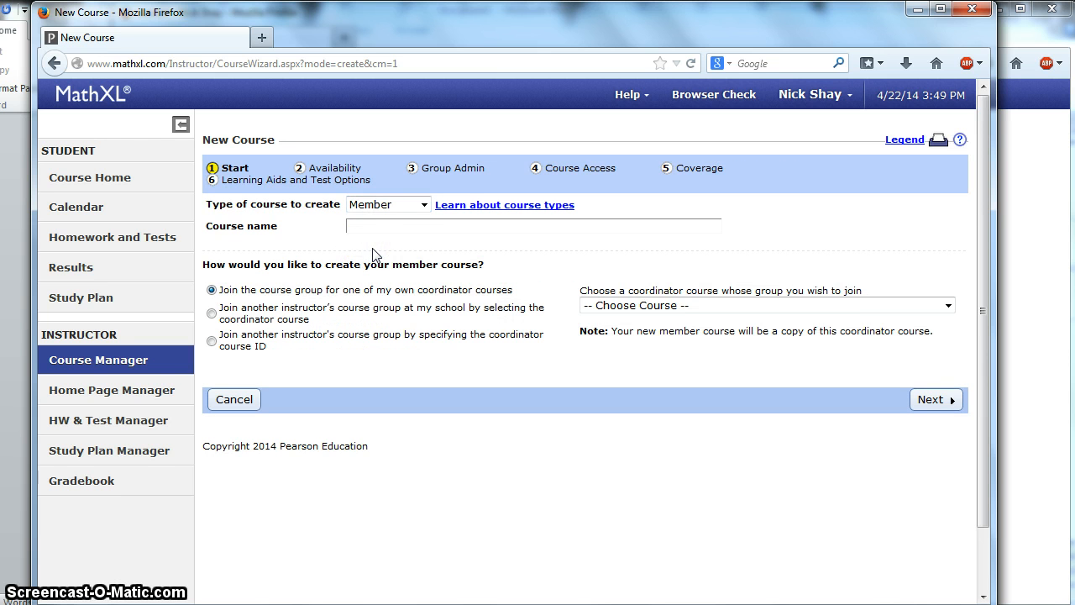
{"action": "left_click", "coordinate": [378, 228]}
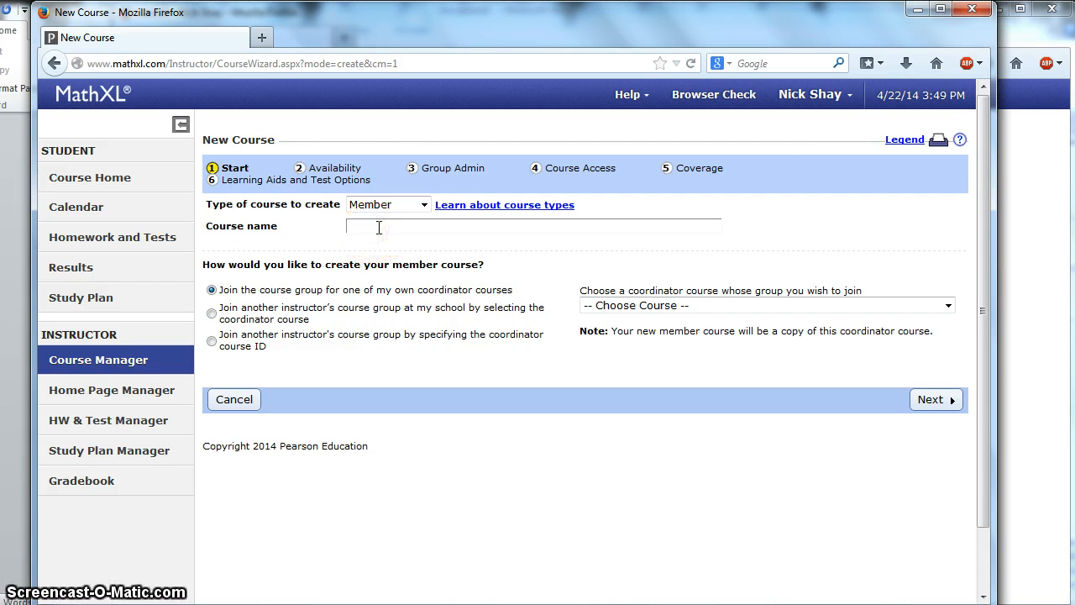
{"action": "type", "text": "MATH-040 "}
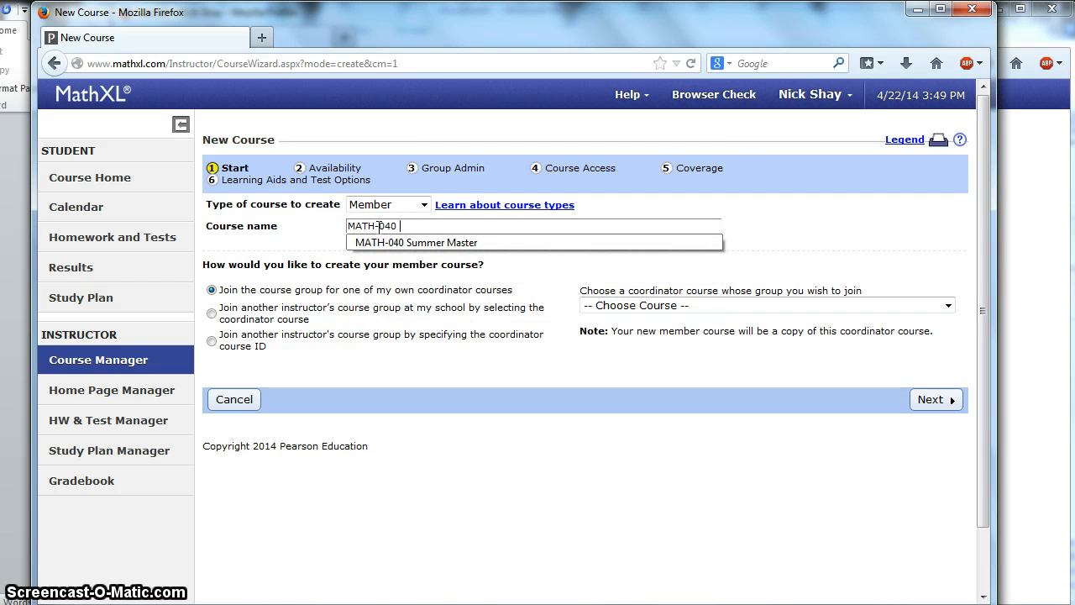
{"action": "type", "text": "summer test cou"}
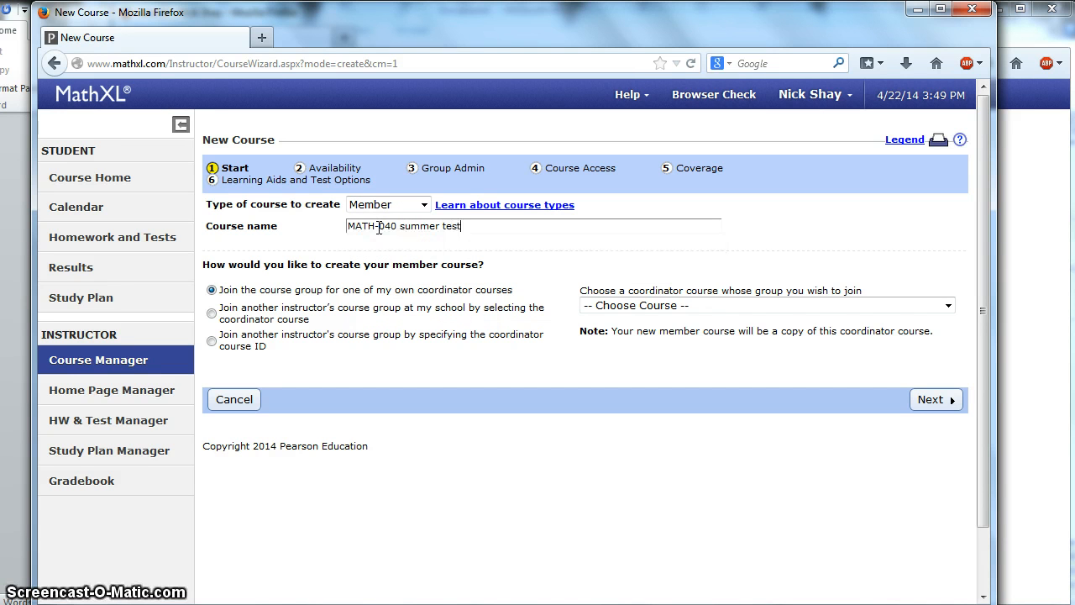
{"action": "key", "text": "BackSpace"}
{"action": "key", "text": "BackSpace"}
{"action": "key", "text": "BackSpace"}
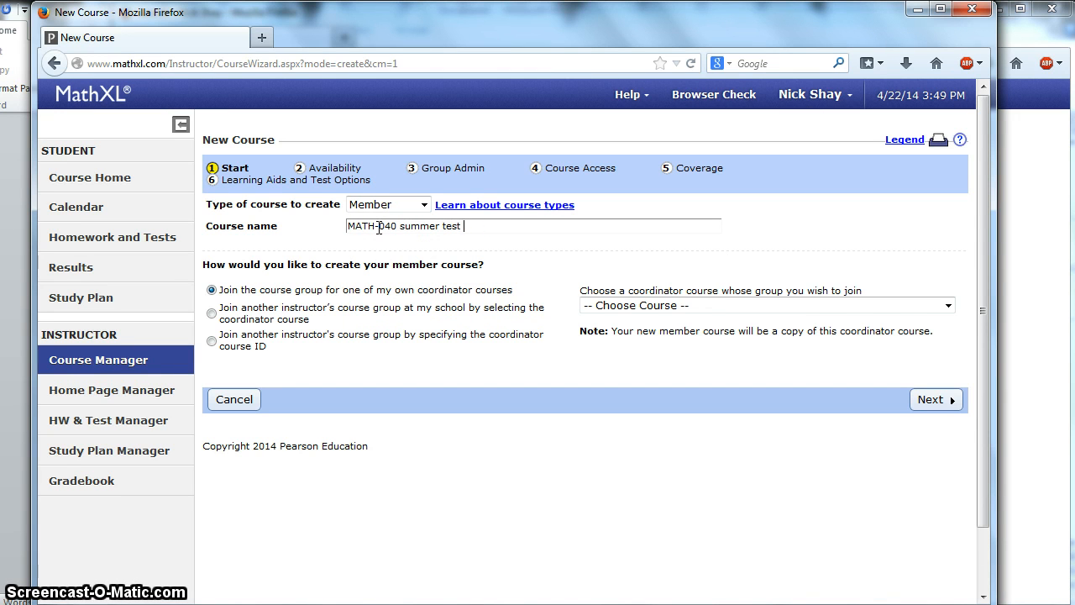
{"action": "type", "text": "section"}
{"action": "left_click", "coordinate": [212, 342]}
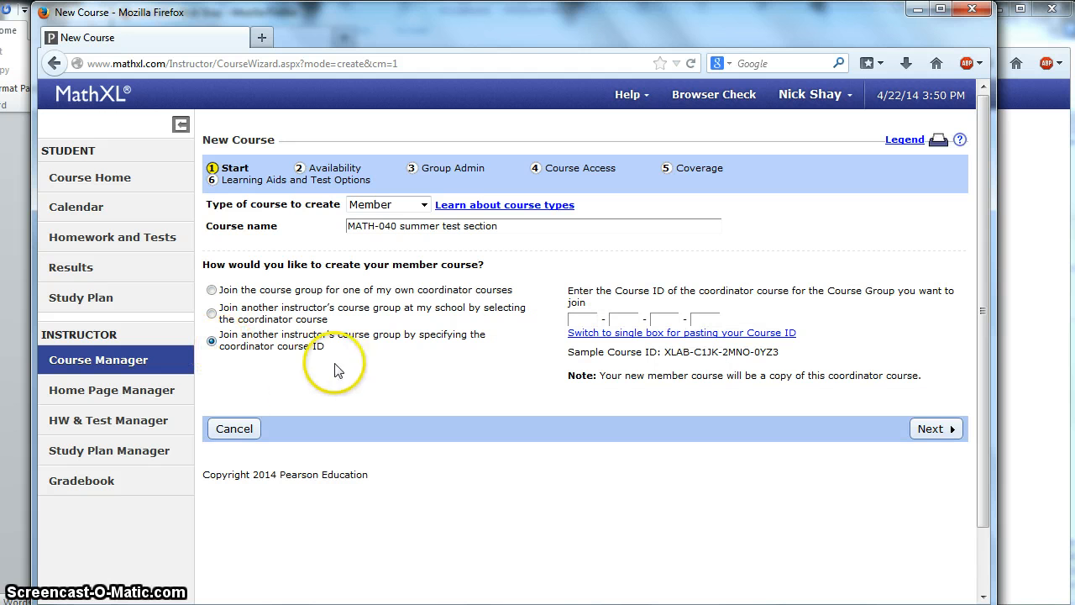
Step: Bring Word's Document2 with the course ID forward and place it beside the Firefox form
{"action": "mouse_move", "coordinate": [269, 598]}
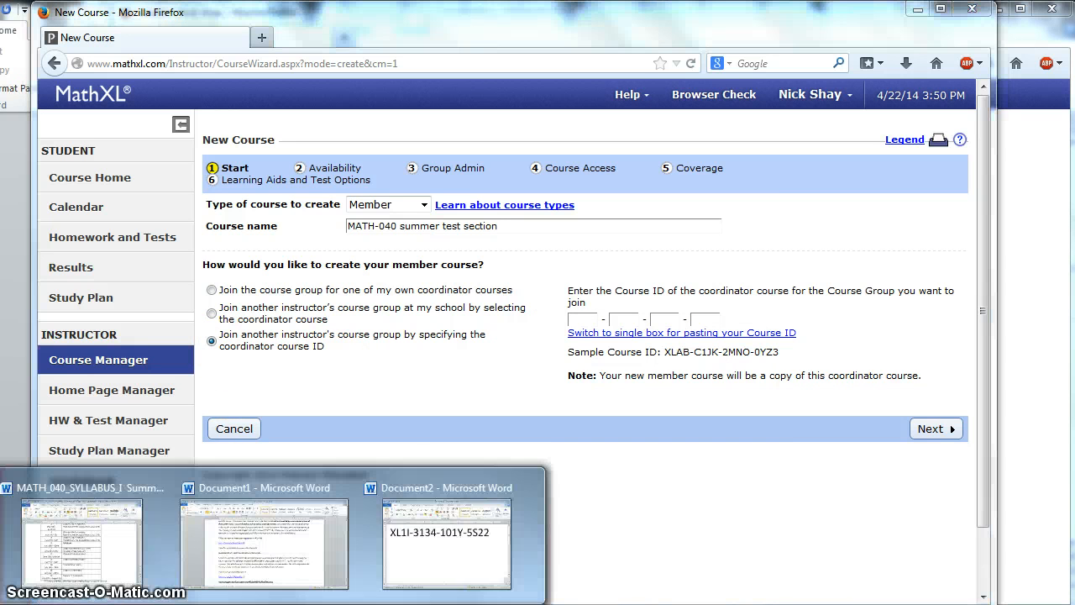
{"action": "left_click", "coordinate": [426, 554]}
{"action": "left_click", "coordinate": [419, 234]}
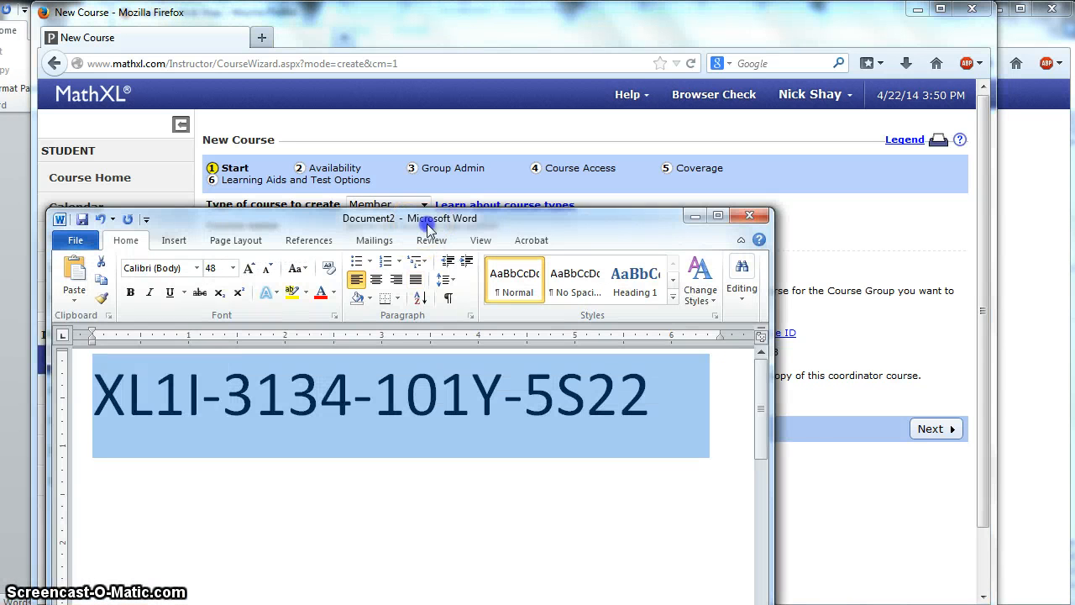
{"action": "left_click_drag", "start_coordinate": [424, 220], "coordinate": [476, 199]}
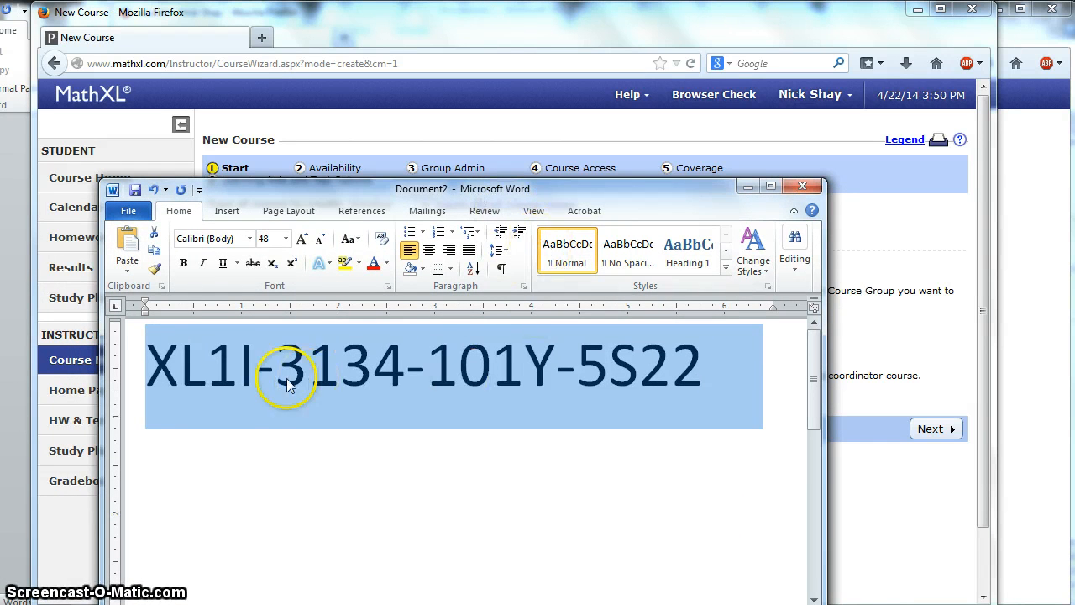
{"action": "left_click_drag", "start_coordinate": [401, 200], "coordinate": [353, 387]}
{"action": "left_click_drag", "start_coordinate": [510, 19], "coordinate": [671, 38]}
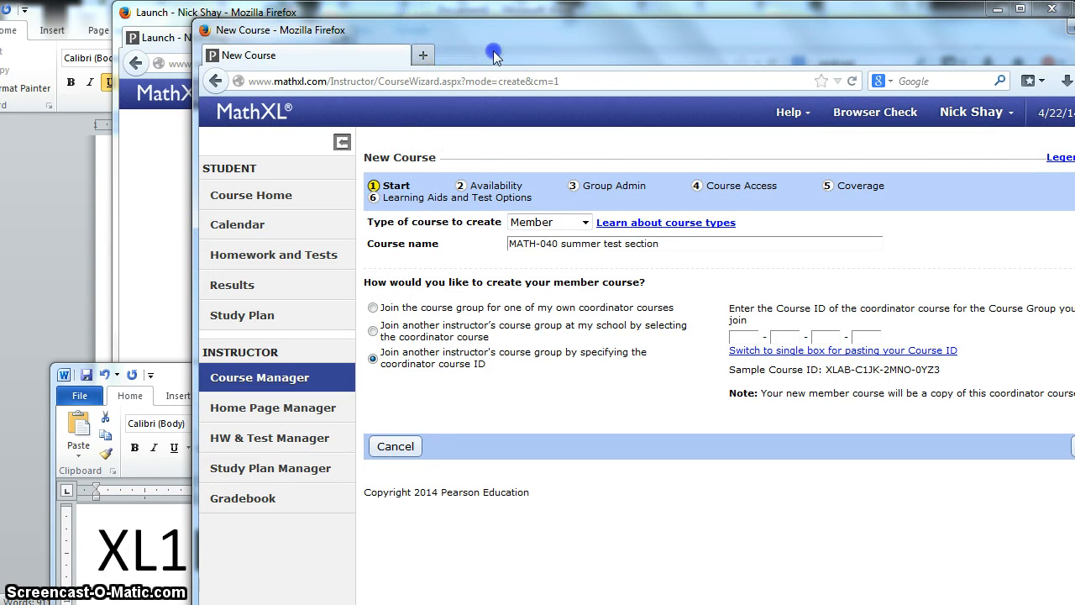
{"action": "left_click", "coordinate": [519, 56]}
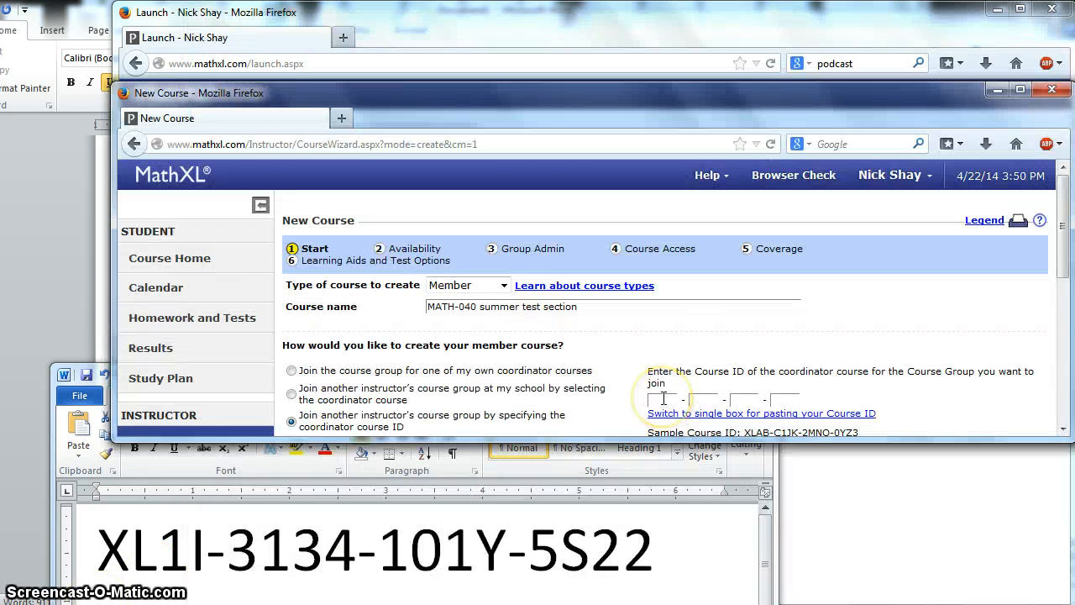
{"action": "left_click", "coordinate": [663, 398]}
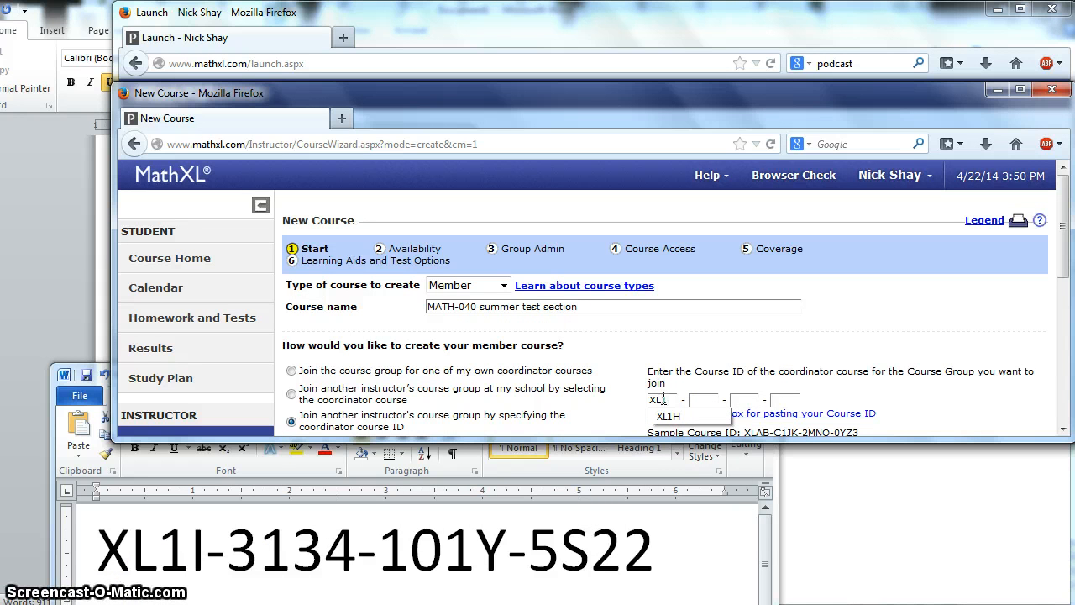
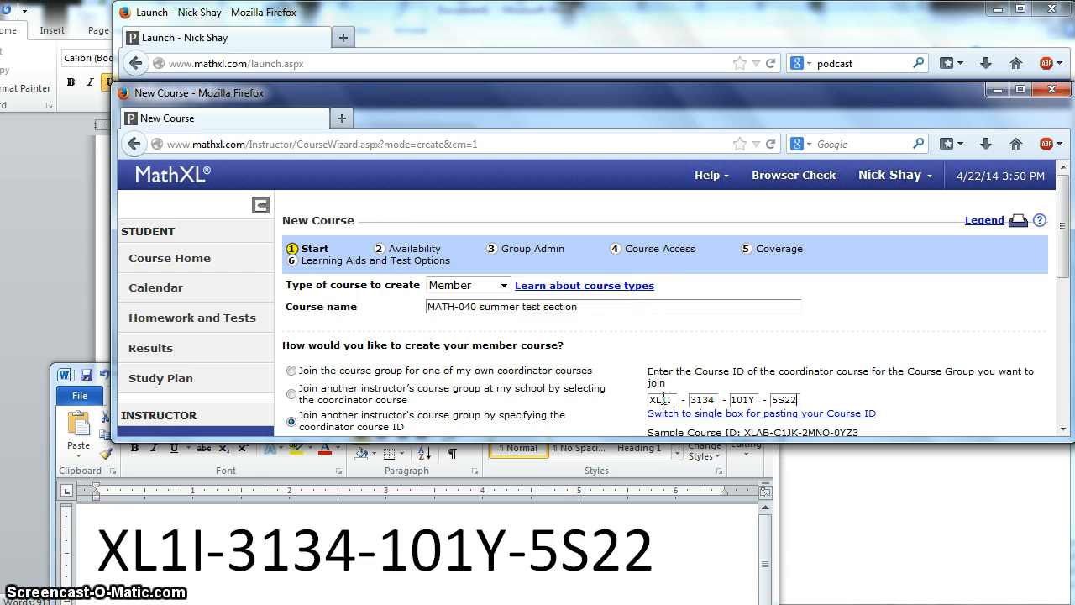
{"action": "left_click", "coordinate": [666, 435]}
{"action": "left_click_drag", "start_coordinate": [663, 456], "coordinate": [660, 579]}
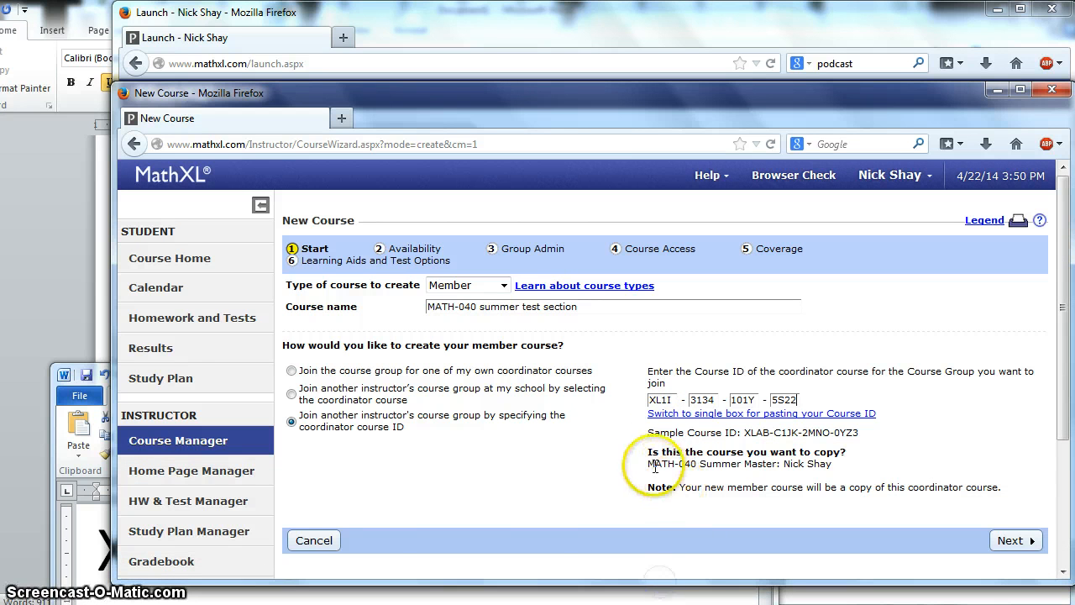
{"action": "left_click_drag", "start_coordinate": [646, 463], "coordinate": [837, 471]}
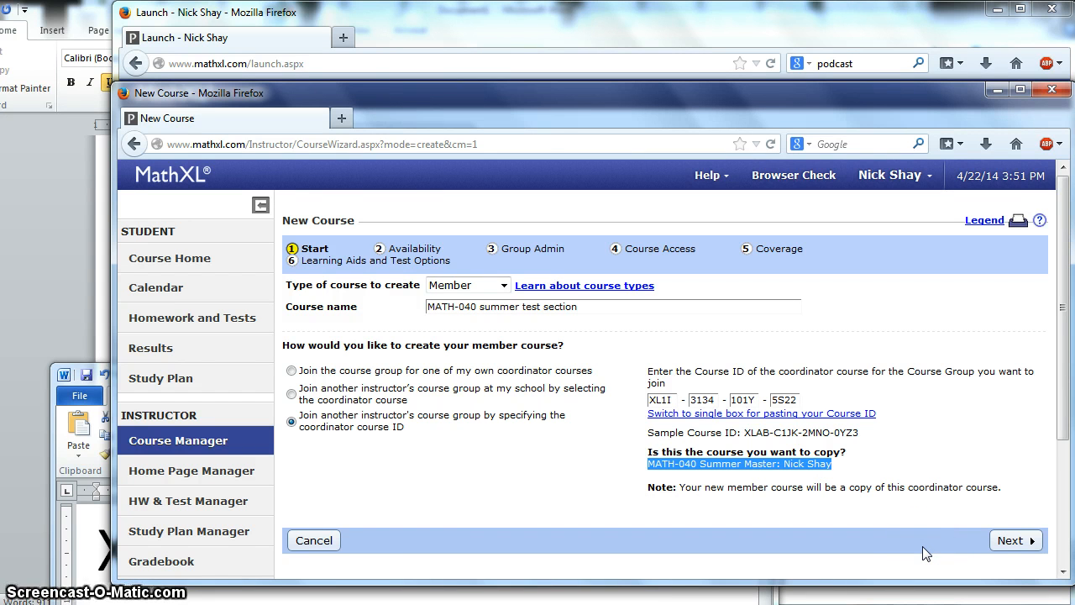
{"action": "left_click", "coordinate": [1019, 541]}
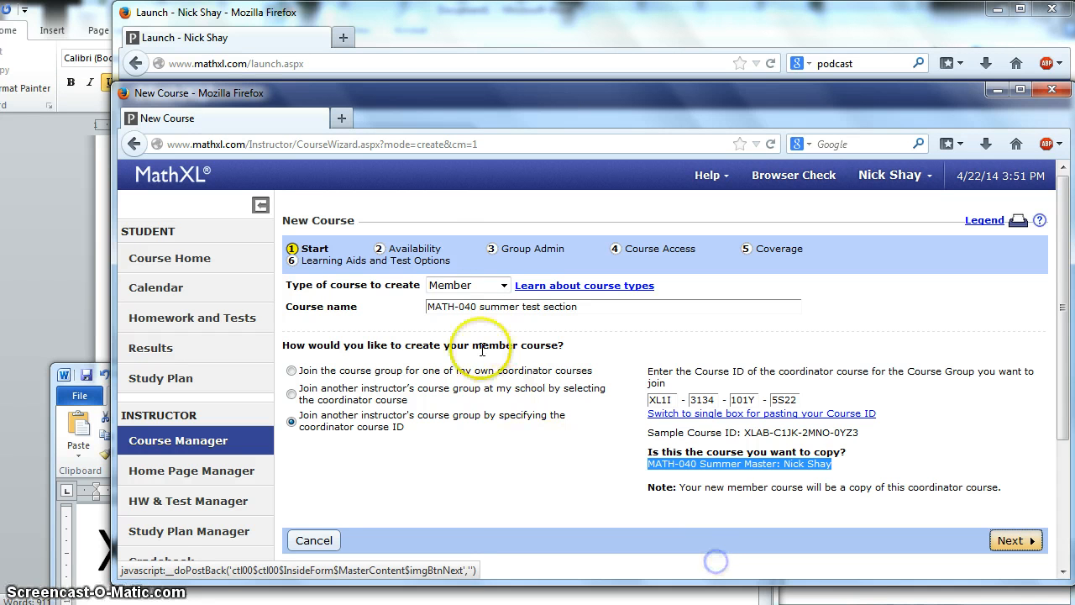
Step: On the Availability step, set the student start date to May 4, 2014
{"action": "left_click", "coordinate": [1014, 541]}
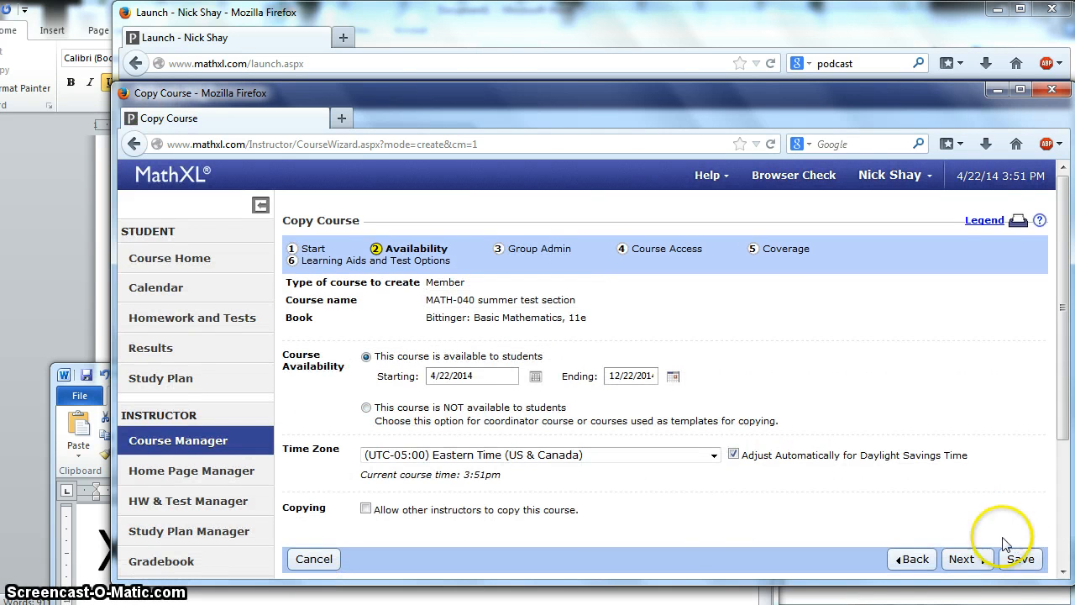
{"action": "left_click", "coordinate": [534, 377]}
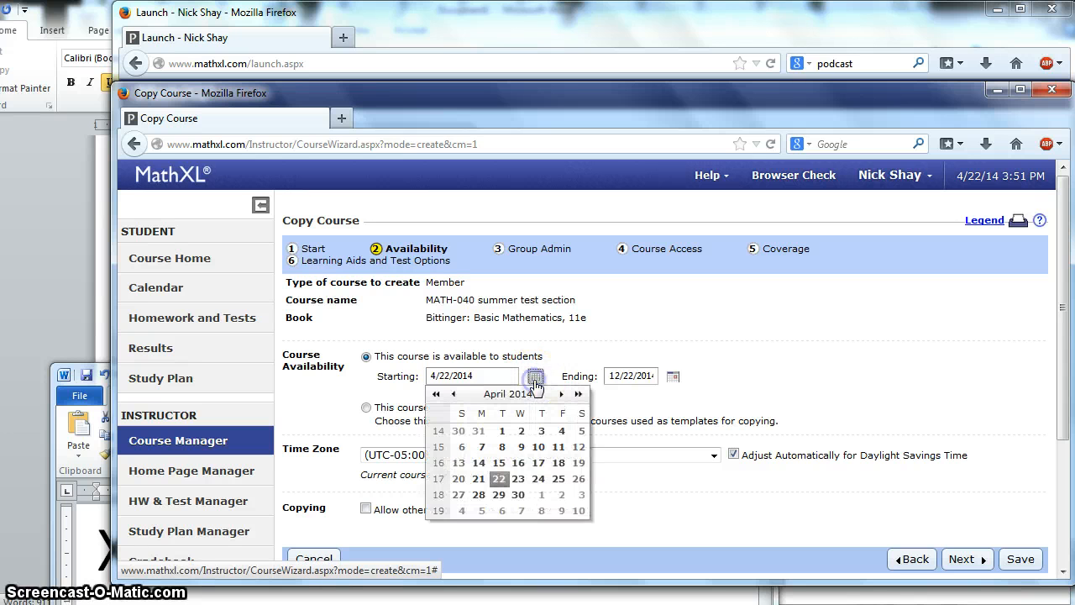
{"action": "left_click", "coordinate": [461, 510]}
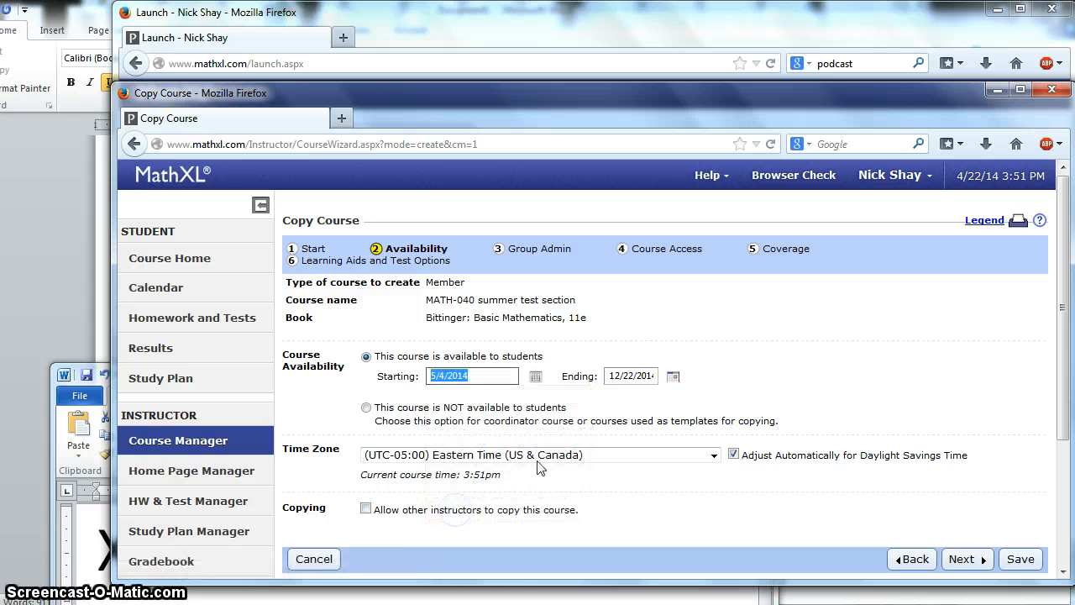
Step: Set the availability end date to August 1, 2014 using the calendar
{"action": "left_click", "coordinate": [672, 375]}
{"action": "left_click", "coordinate": [739, 394]}
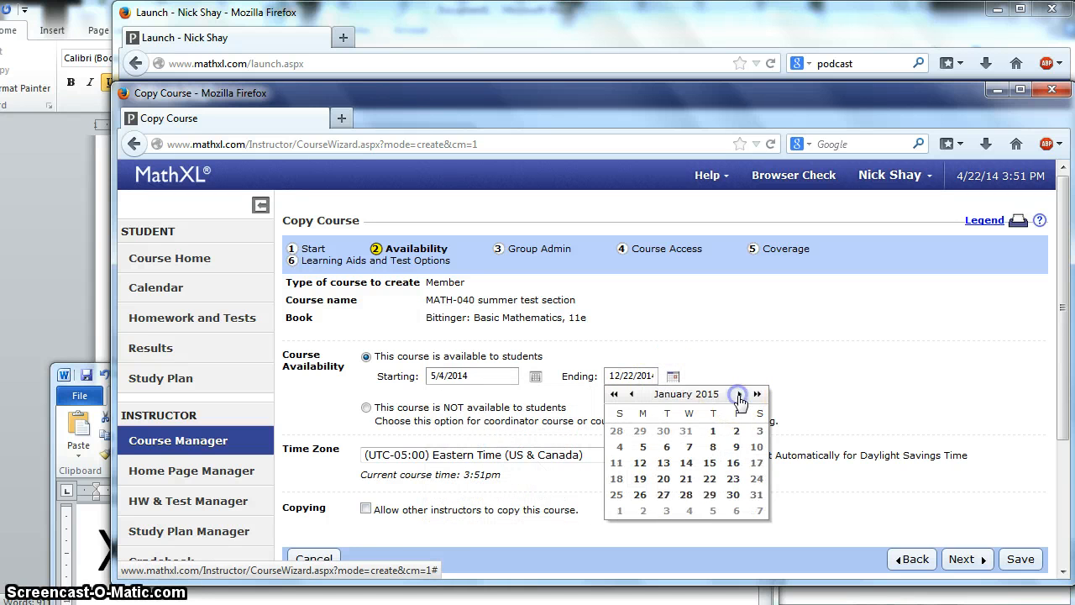
{"action": "left_click", "coordinate": [739, 394]}
{"action": "left_click", "coordinate": [739, 394]}
{"action": "left_click", "coordinate": [739, 394]}
{"action": "left_click", "coordinate": [739, 394]}
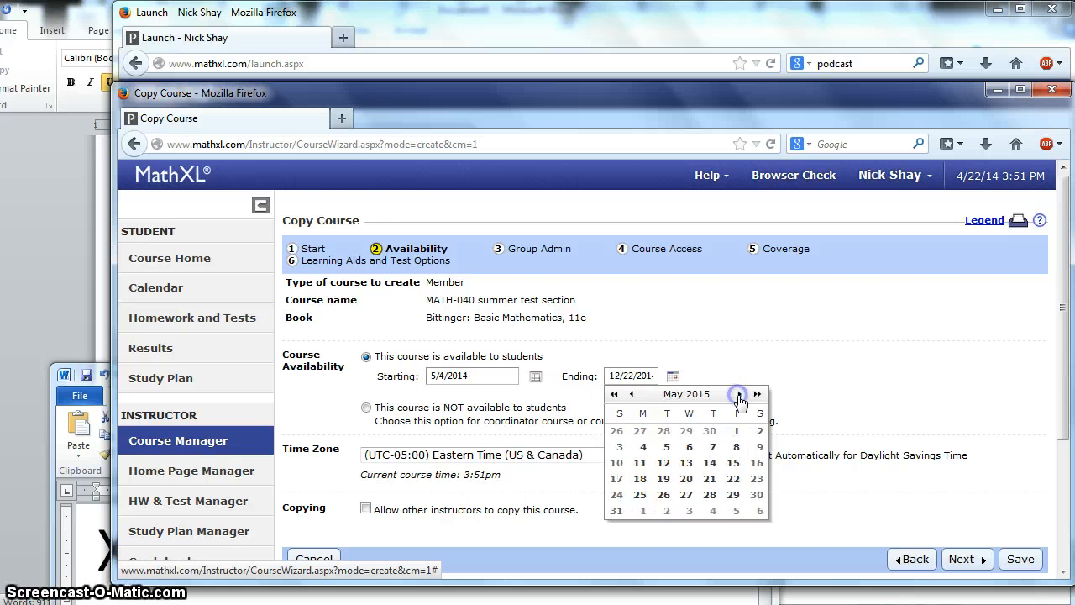
{"action": "left_click", "coordinate": [739, 394]}
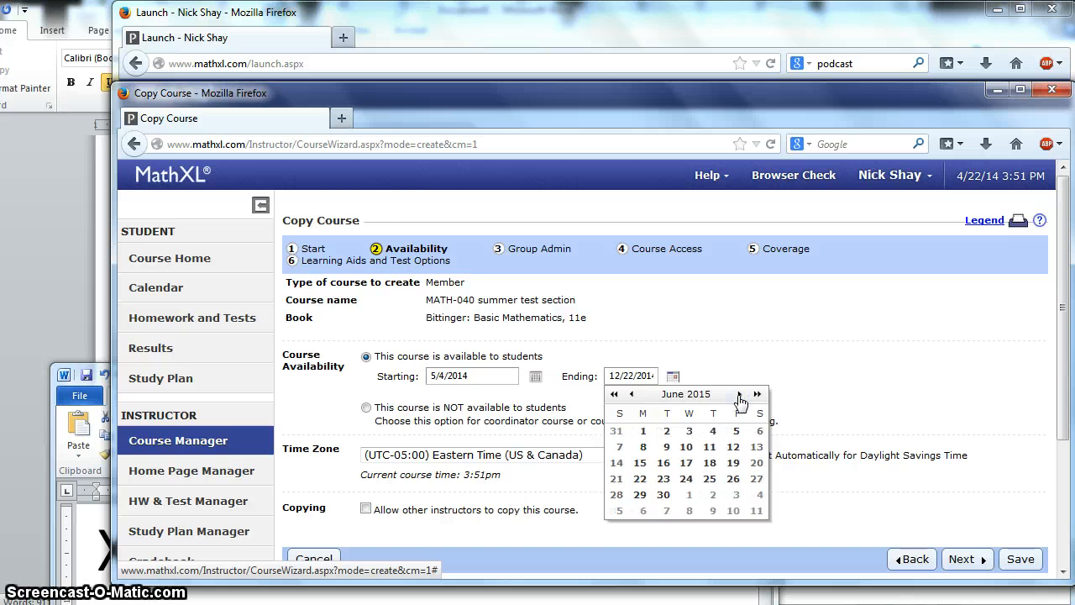
{"action": "left_click", "coordinate": [739, 394]}
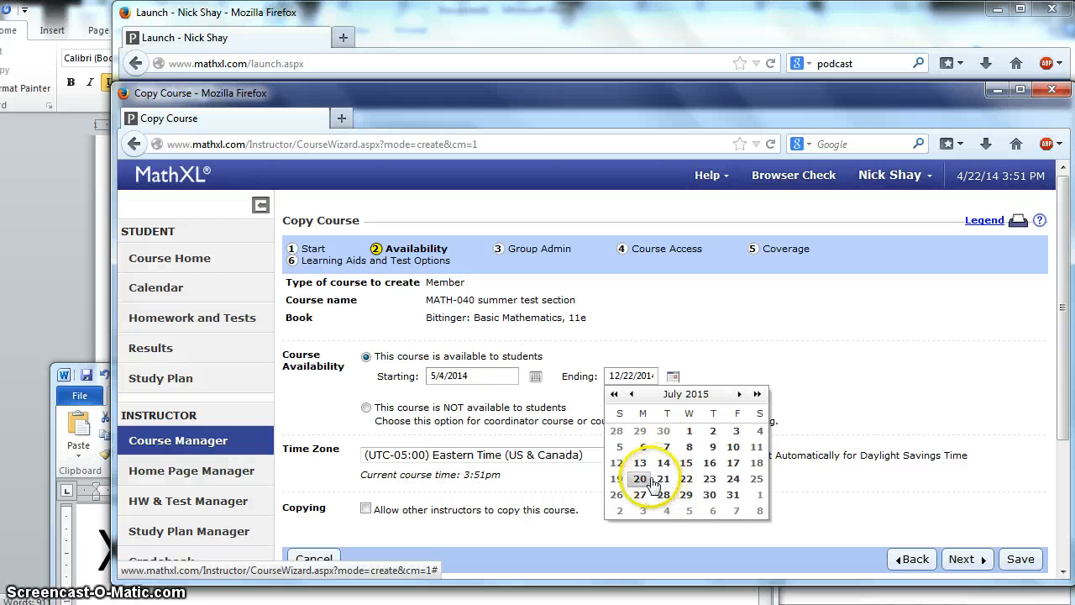
{"action": "left_click", "coordinate": [633, 394]}
{"action": "left_click", "coordinate": [632, 393]}
{"action": "left_click", "coordinate": [632, 394]}
{"action": "left_click", "coordinate": [633, 393]}
{"action": "left_click", "coordinate": [632, 393]}
{"action": "left_click", "coordinate": [632, 394]}
{"action": "left_click", "coordinate": [632, 394]}
{"action": "left_click", "coordinate": [632, 394]}
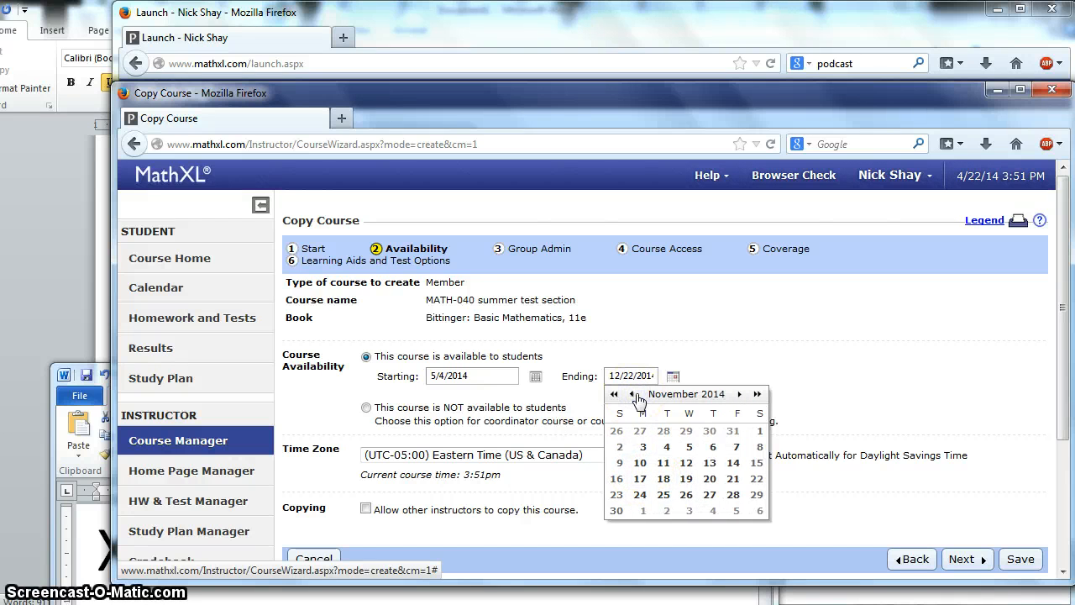
{"action": "left_click", "coordinate": [632, 394]}
{"action": "left_click", "coordinate": [632, 394]}
{"action": "left_click", "coordinate": [632, 394]}
{"action": "left_click", "coordinate": [633, 394]}
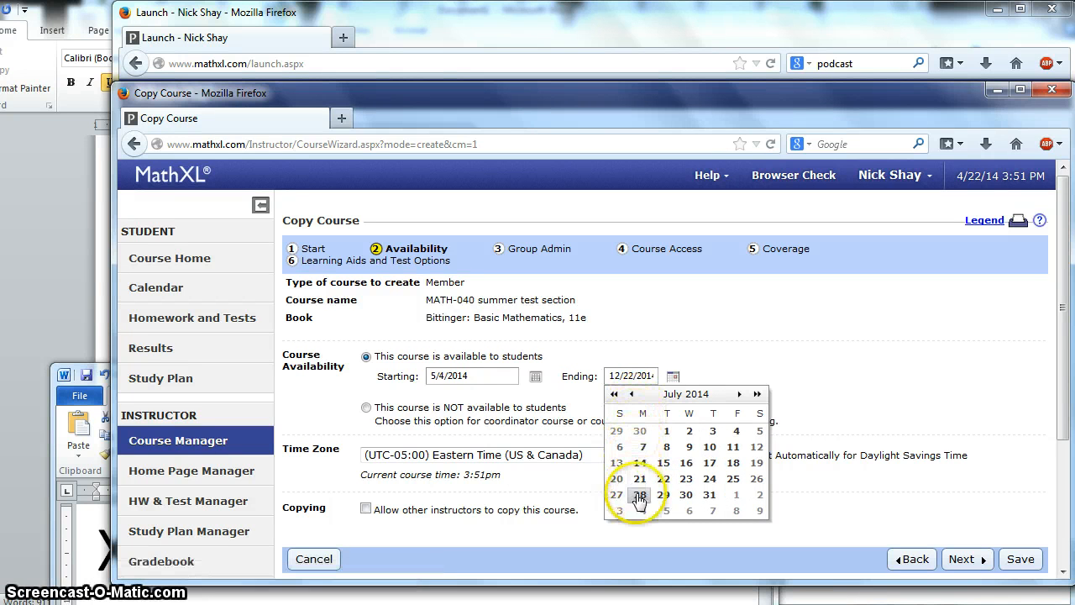
{"action": "left_click", "coordinate": [736, 495]}
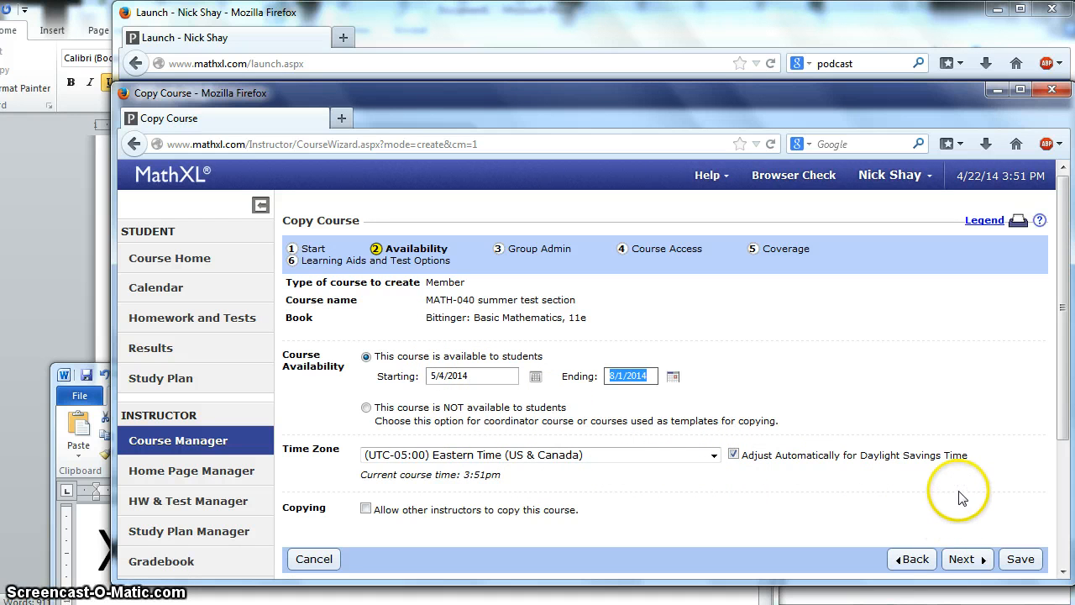
Step: Pass the group admin, course access and coverage steps, then review the Learning Aids checkboxes
{"action": "left_click", "coordinate": [962, 559]}
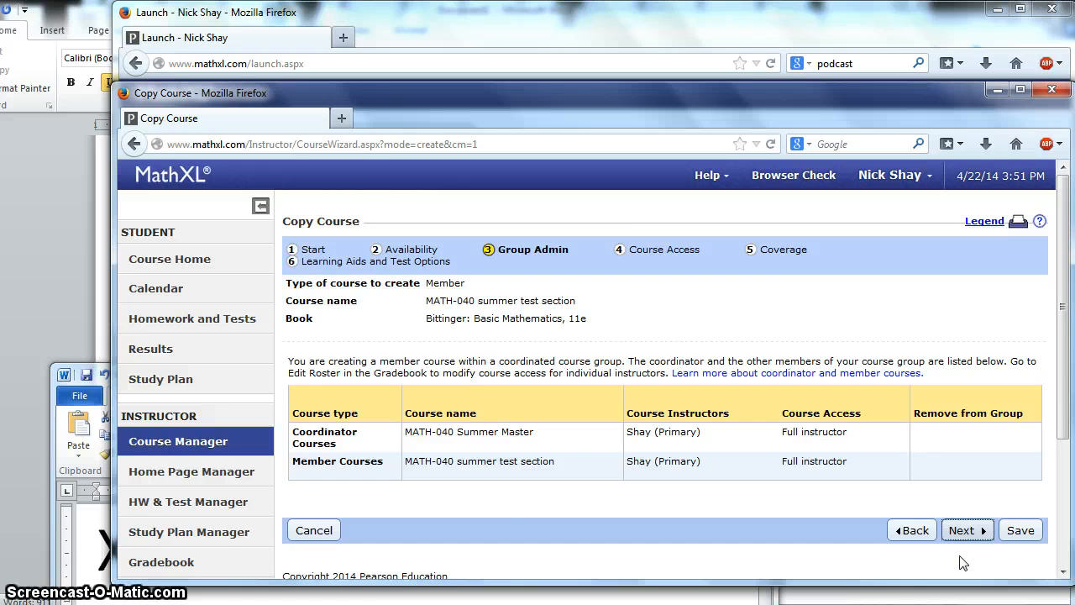
{"action": "left_click", "coordinate": [964, 532]}
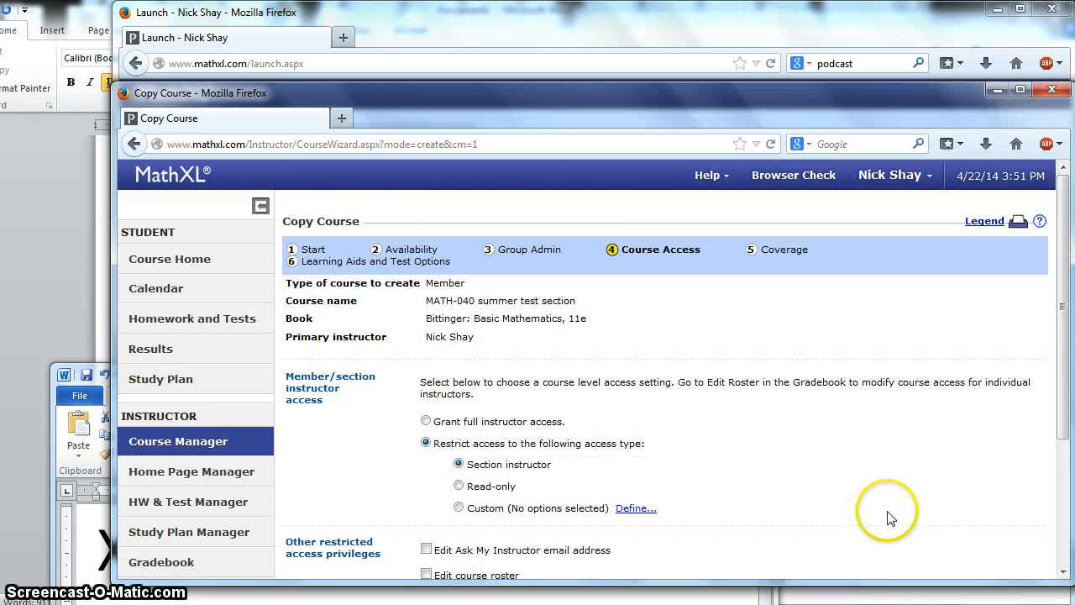
{"action": "scroll", "coordinate": [881, 508], "scroll_direction": "down", "scroll_amount": 2}
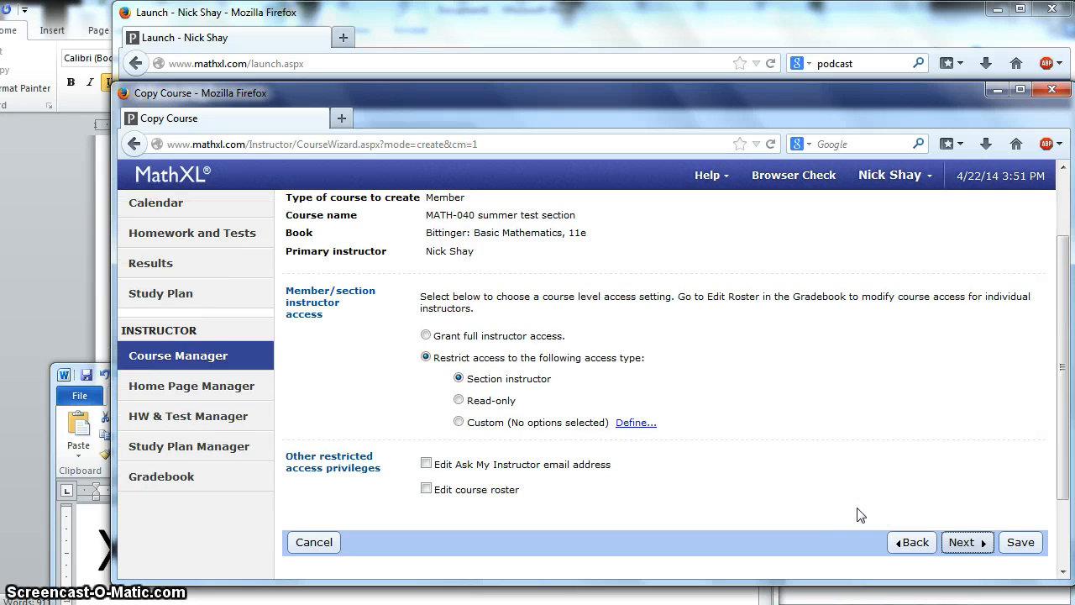
{"action": "left_click", "coordinate": [964, 540]}
{"action": "left_click", "coordinate": [901, 507]}
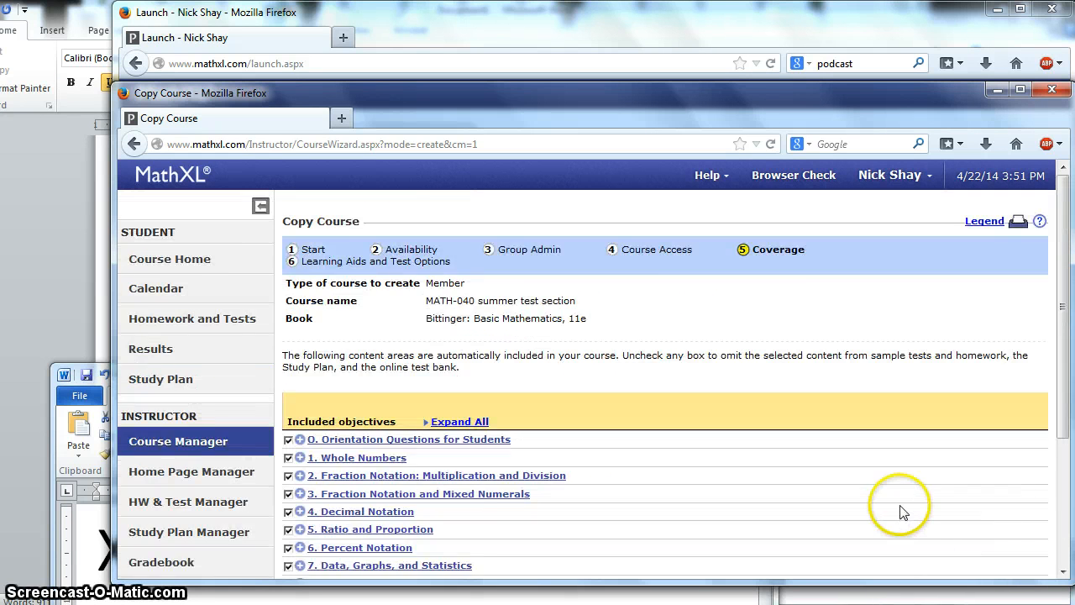
{"action": "scroll", "coordinate": [900, 509], "scroll_direction": "down", "scroll_amount": 2}
{"action": "left_click", "coordinate": [961, 525]}
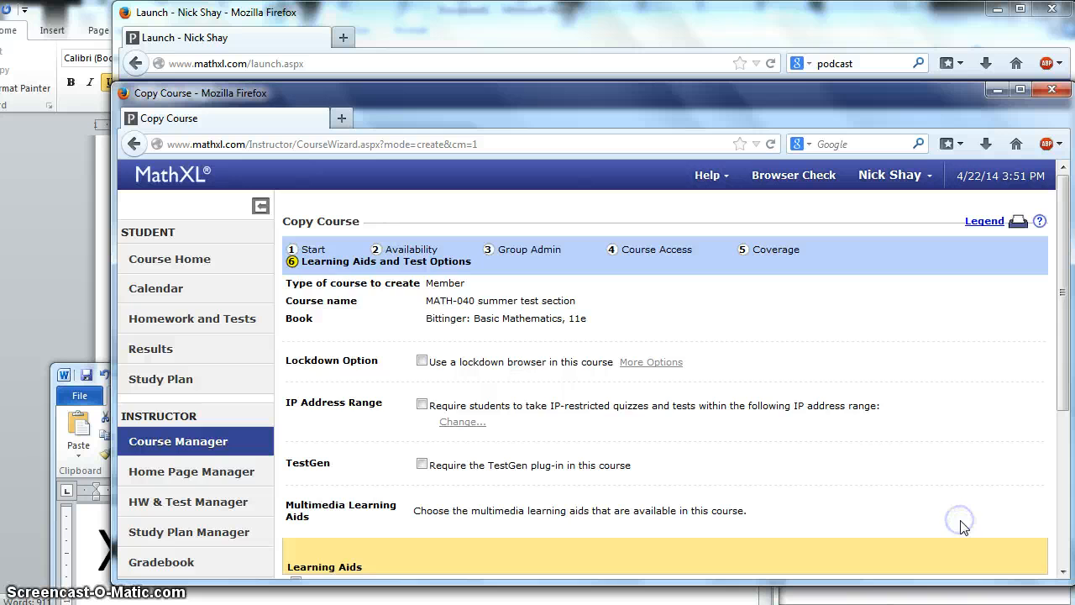
{"action": "scroll", "coordinate": [847, 480], "scroll_direction": "down", "scroll_amount": 5}
{"action": "scroll", "coordinate": [655, 415], "scroll_direction": "up", "scroll_amount": 5}
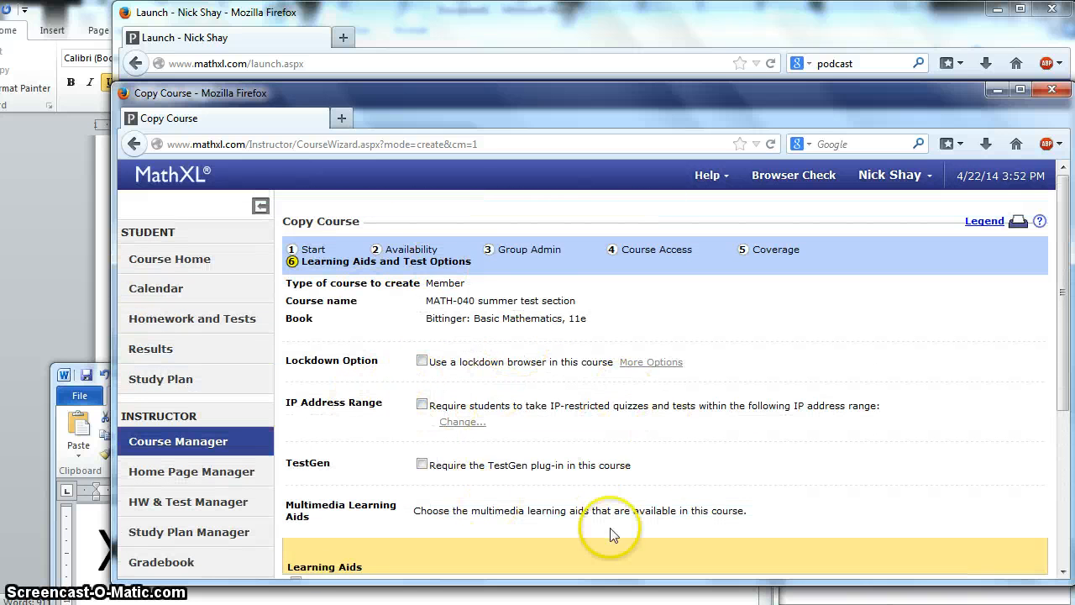
{"action": "scroll", "coordinate": [710, 462], "scroll_direction": "down", "scroll_amount": 1}
{"action": "scroll", "coordinate": [709, 462], "scroll_direction": "down", "scroll_amount": 3}
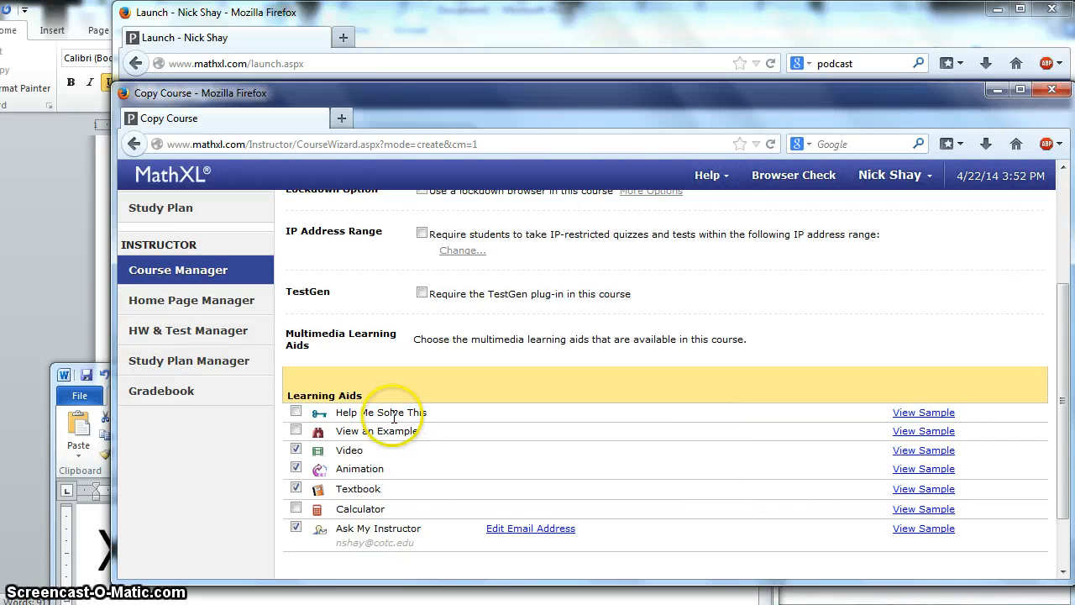
{"action": "scroll", "coordinate": [732, 571], "scroll_direction": "down", "scroll_amount": 2}
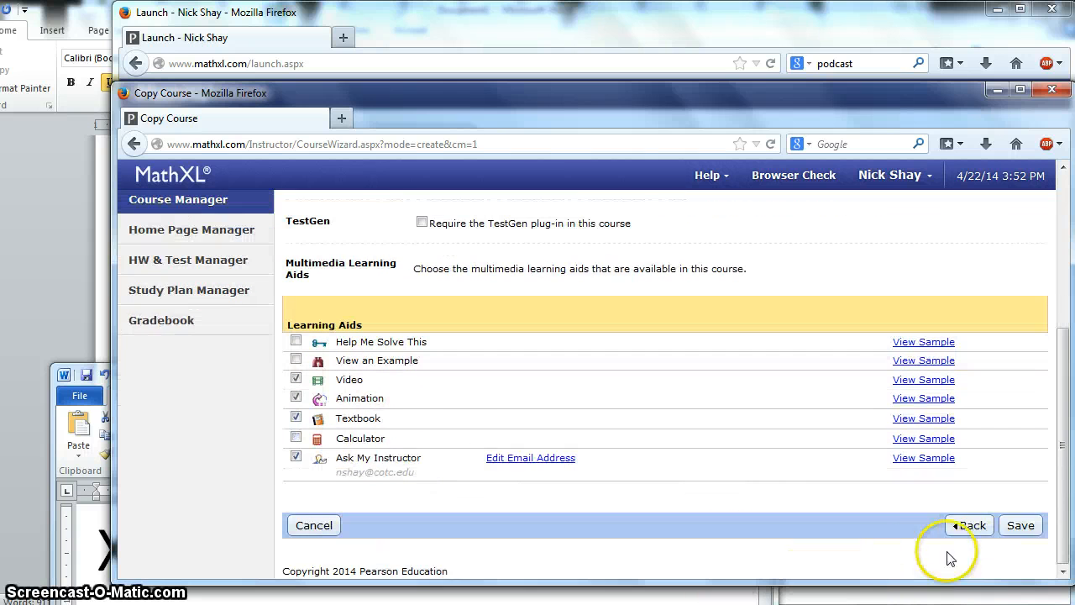
Step: Save the new course, return to Course Manager, and open its student enrollment handout
{"action": "left_click", "coordinate": [1020, 526]}
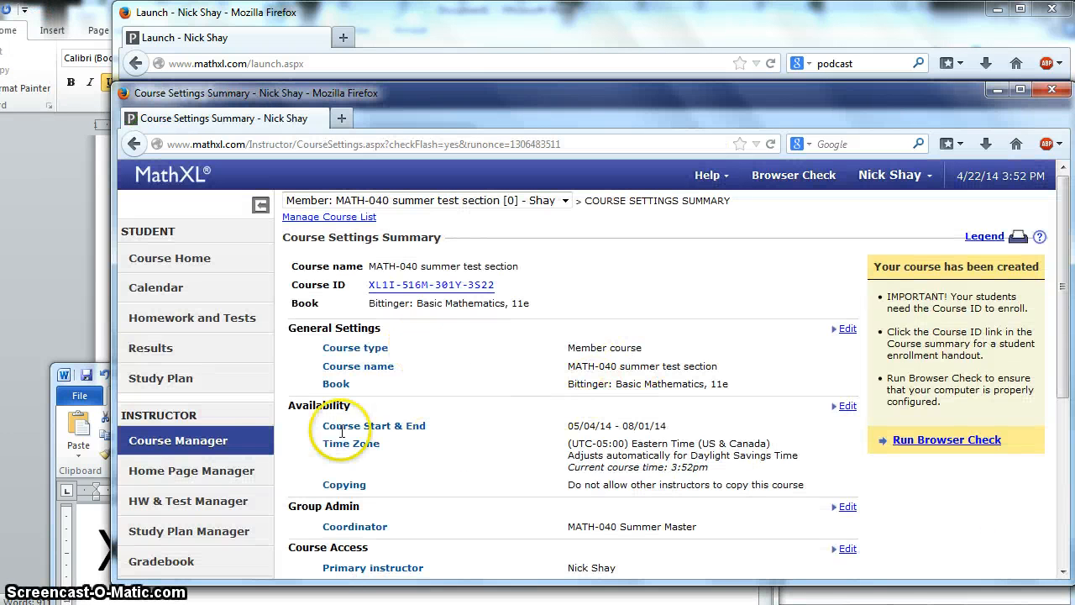
{"action": "left_click", "coordinate": [188, 441]}
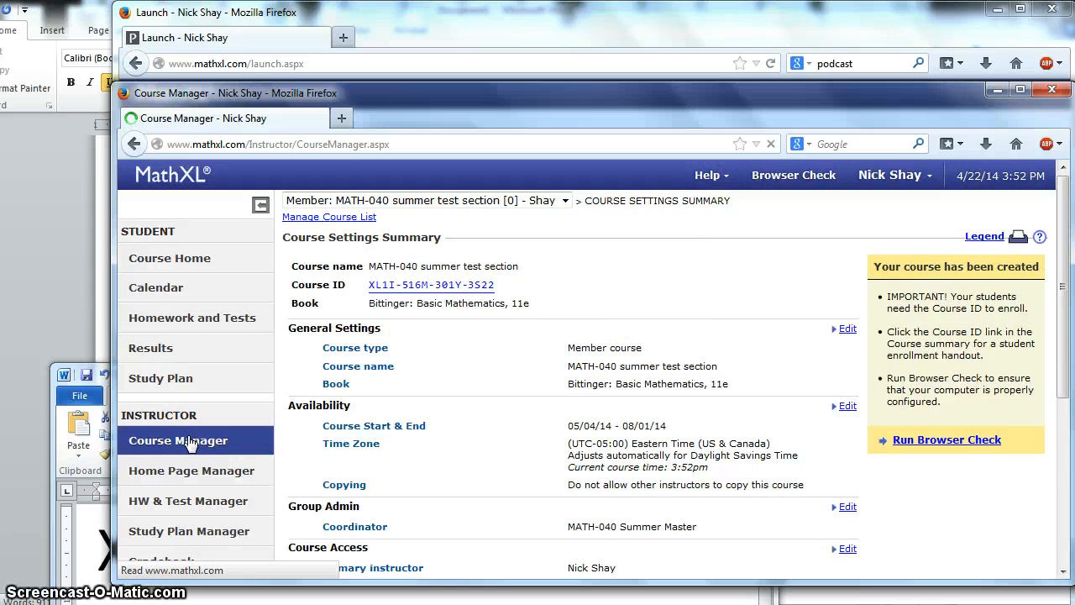
{"action": "scroll", "coordinate": [436, 387], "scroll_direction": "down", "scroll_amount": 5}
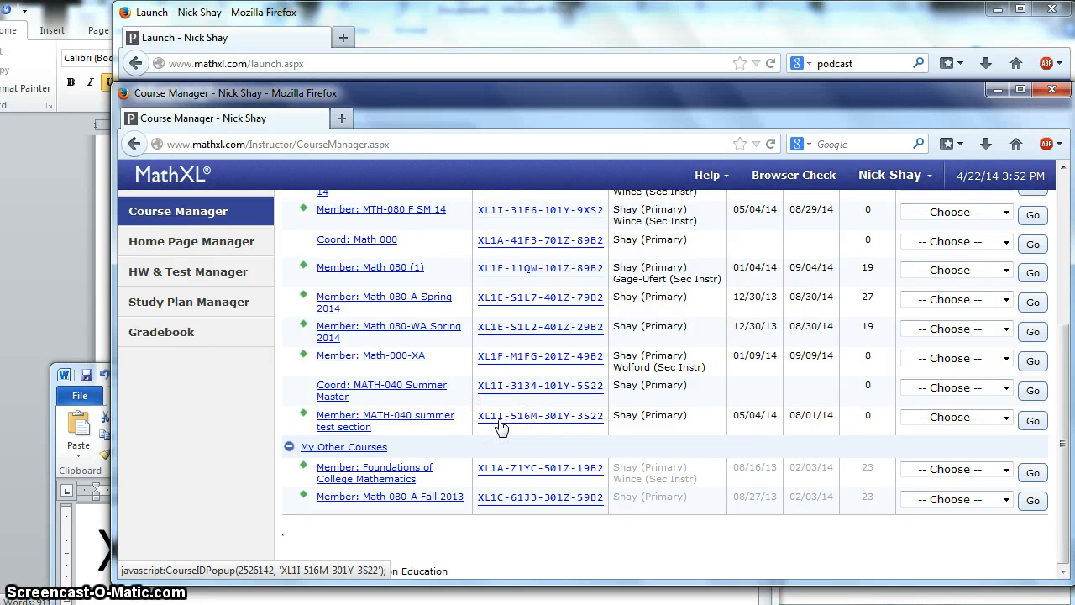
{"action": "scroll", "coordinate": [500, 427], "scroll_direction": "up", "scroll_amount": 2}
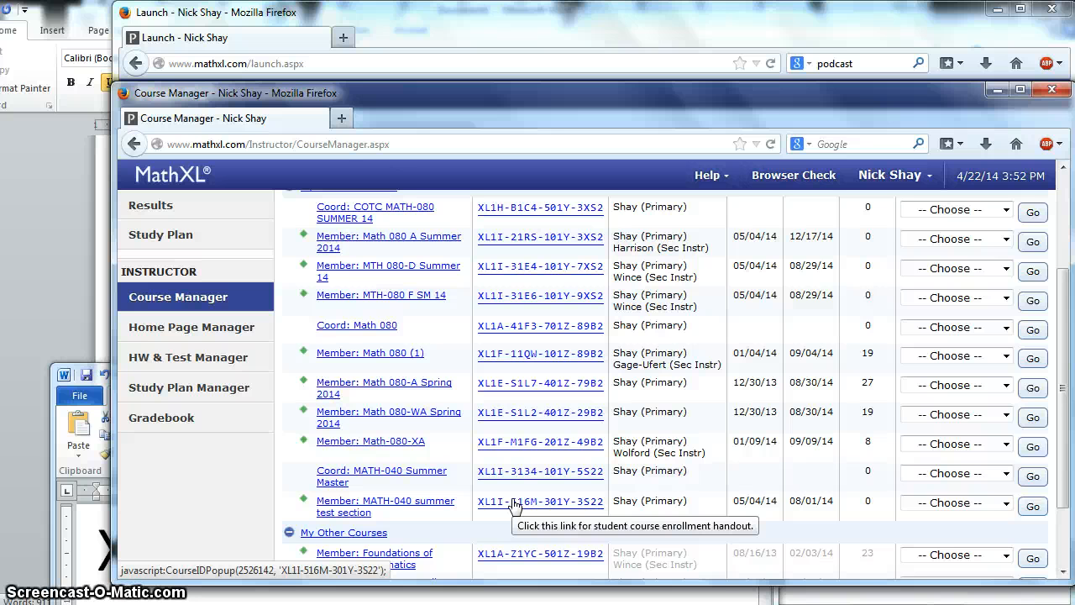
{"action": "left_click", "coordinate": [513, 502]}
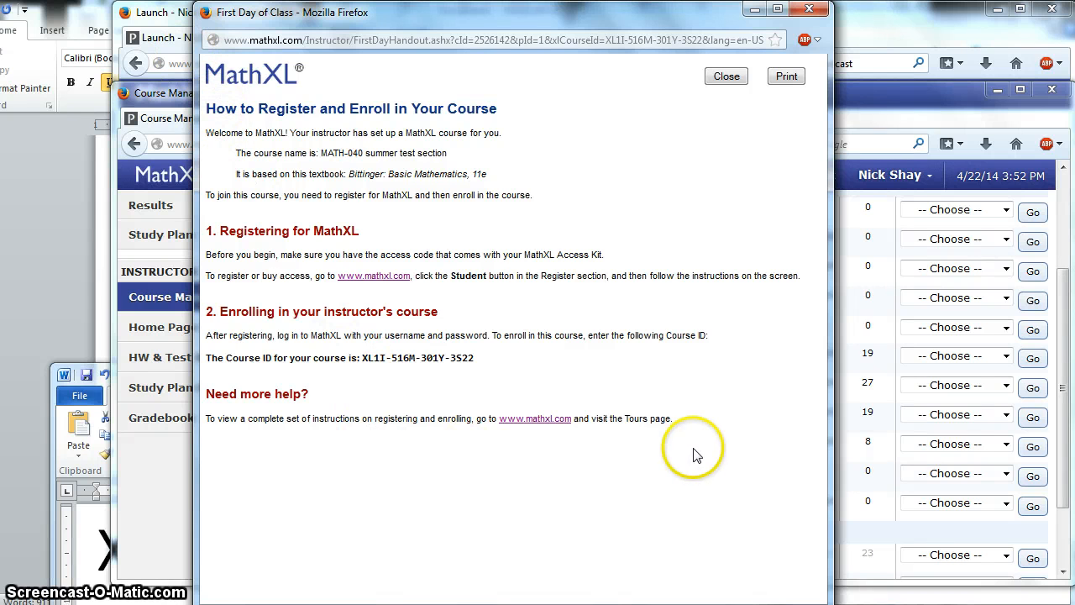
Step: Copy the full First Day of Class handout text and bring the MATH_040 summer syllabus forward in Word
{"action": "left_click_drag", "start_coordinate": [689, 427], "coordinate": [203, 97]}
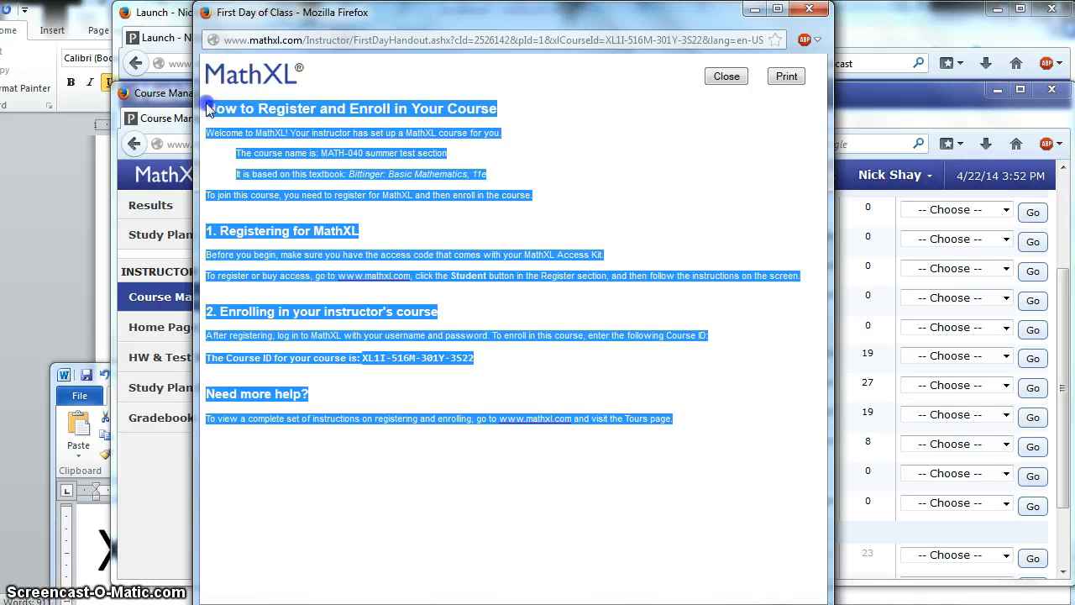
{"action": "right_click", "coordinate": [204, 97]}
{"action": "left_click", "coordinate": [222, 116]}
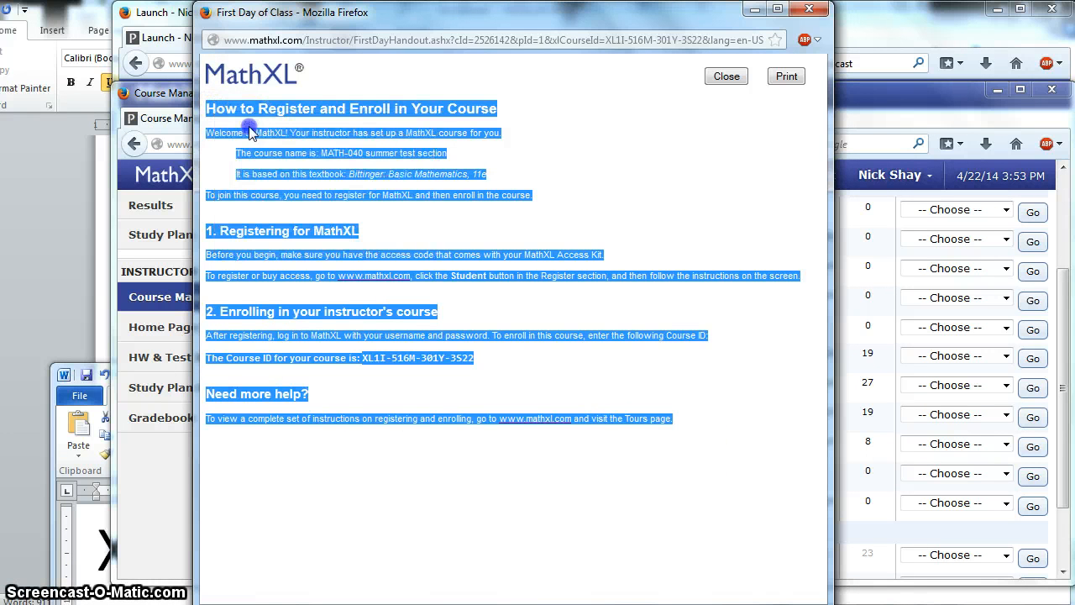
{"action": "left_click", "coordinate": [273, 604]}
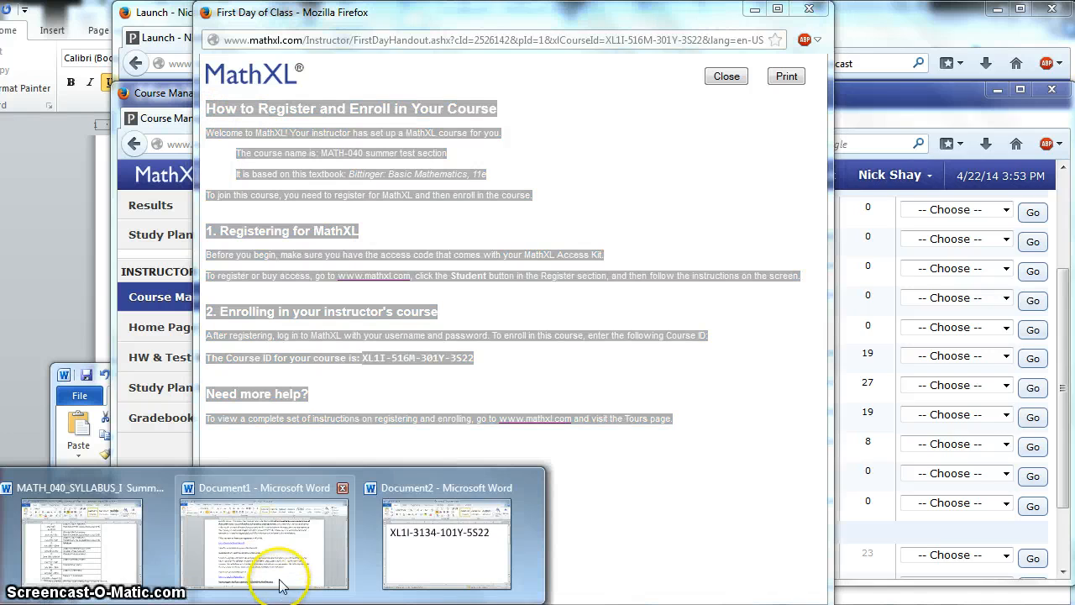
{"action": "left_click", "coordinate": [81, 529]}
Step: Enlarge the syllabus window and left-align the empty line on page 5
{"action": "left_click_drag", "start_coordinate": [894, 108], "coordinate": [608, 11]}
{"action": "left_click_drag", "start_coordinate": [798, 536], "coordinate": [878, 601]}
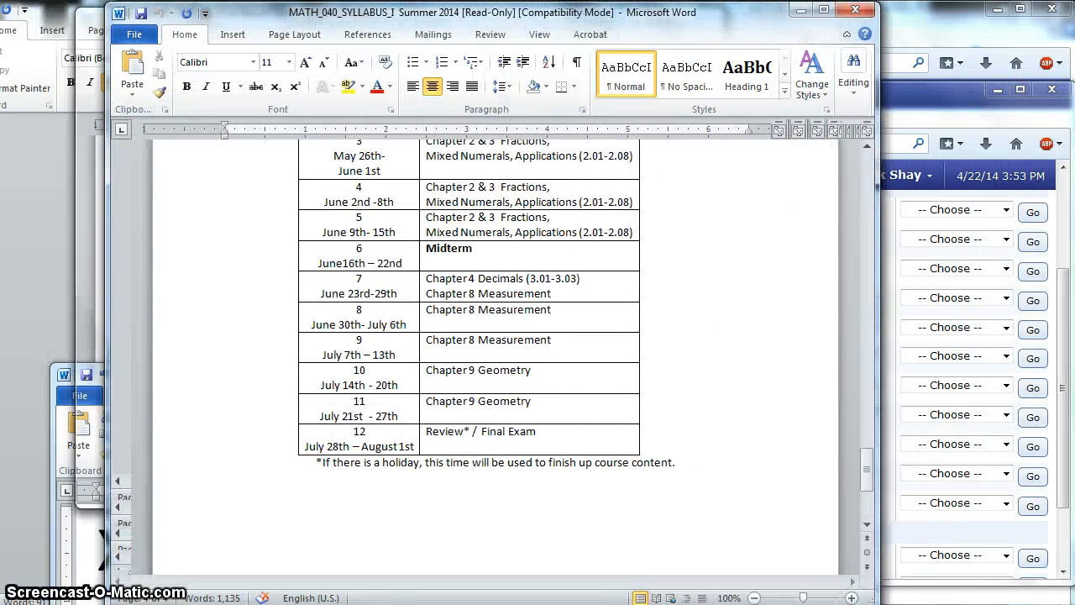
{"action": "left_click_drag", "start_coordinate": [868, 473], "coordinate": [864, 527]}
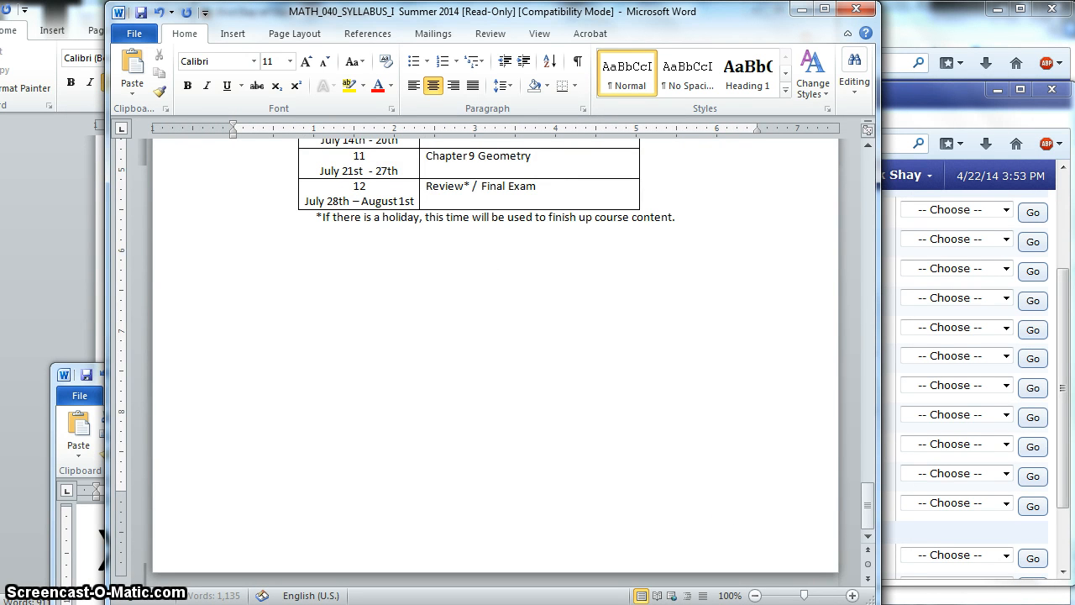
{"action": "scroll", "coordinate": [496, 353], "scroll_direction": "down", "scroll_amount": 3}
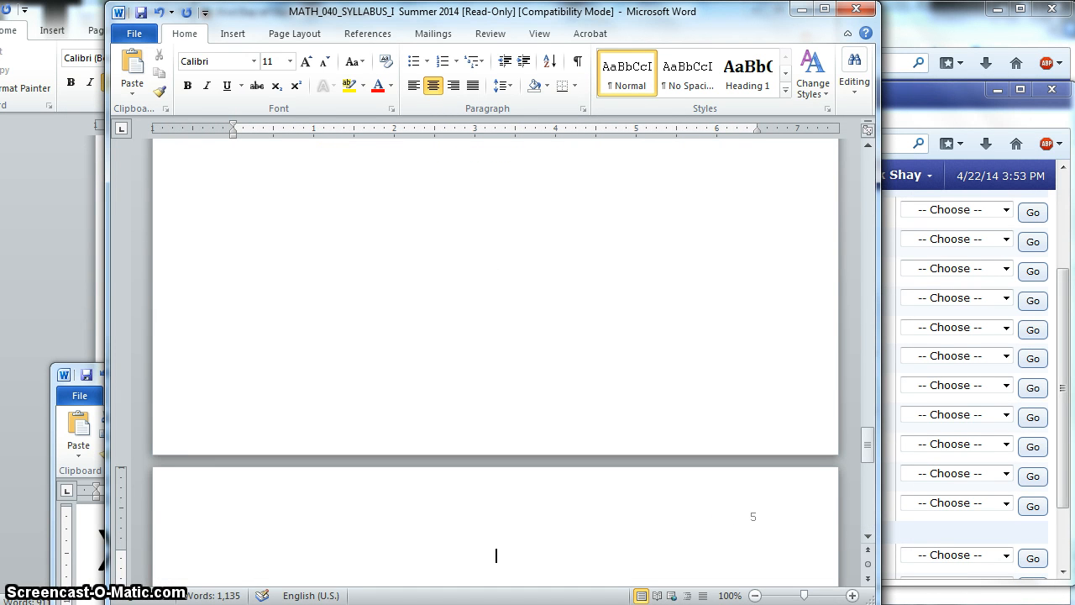
{"action": "left_click", "coordinate": [413, 86]}
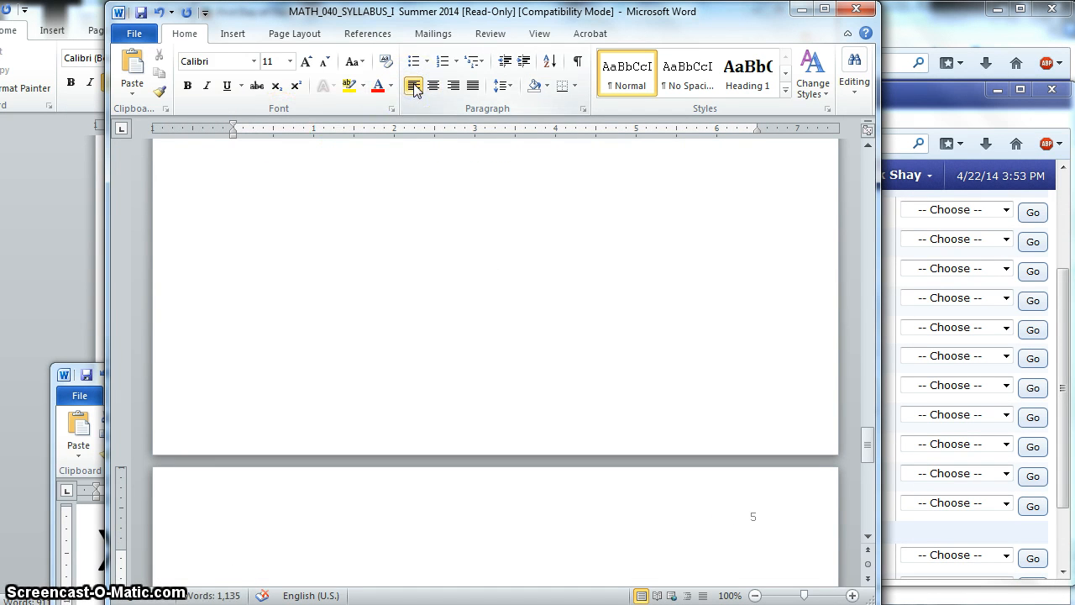
Step: Paste the enrollment handout on page 5 using Keep Source Formatting
{"action": "type", "text": "v"}
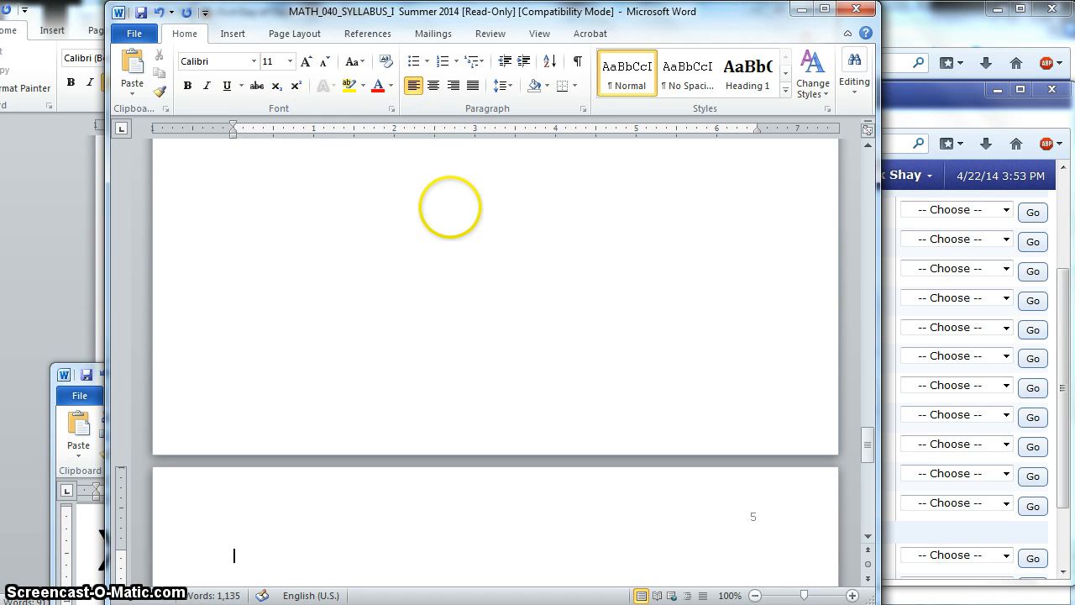
{"action": "key", "text": "ctrl+v"}
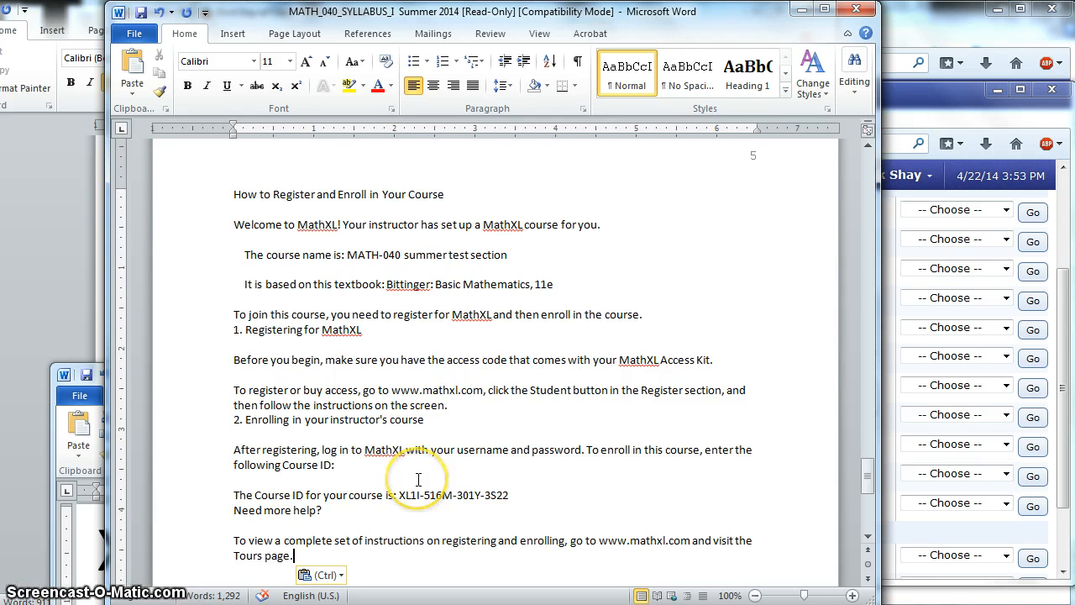
{"action": "left_click", "coordinate": [336, 574]}
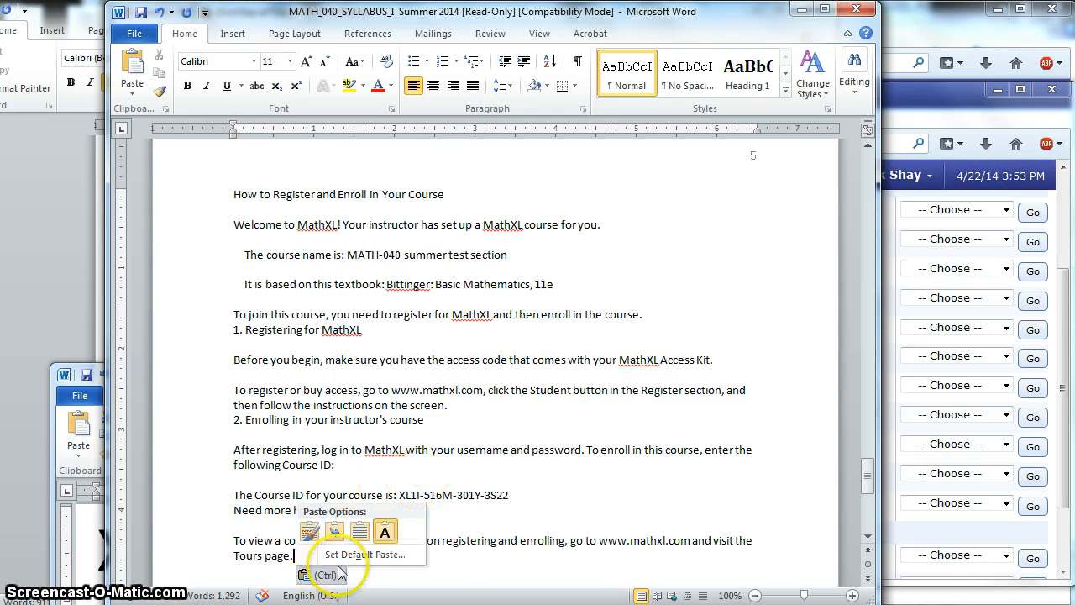
{"action": "left_click", "coordinate": [309, 531]}
{"action": "scroll", "coordinate": [340, 495], "scroll_direction": "up", "scroll_amount": 3}
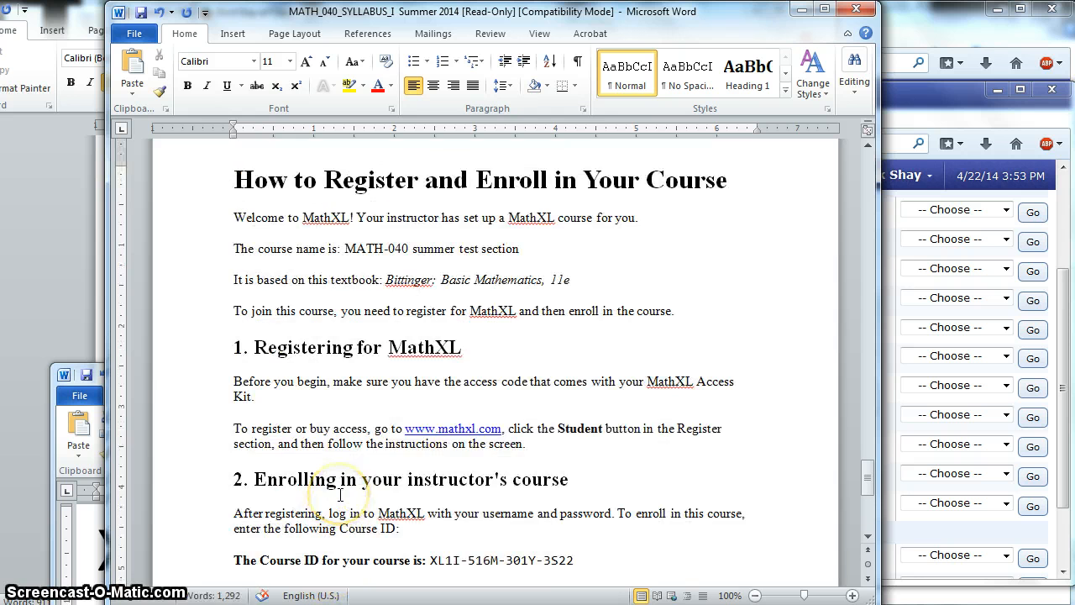
{"action": "scroll", "coordinate": [341, 496], "scroll_direction": "up", "scroll_amount": 1}
{"action": "scroll", "coordinate": [340, 496], "scroll_direction": "down", "scroll_amount": 4}
{"action": "scroll", "coordinate": [340, 495], "scroll_direction": "up", "scroll_amount": 5}
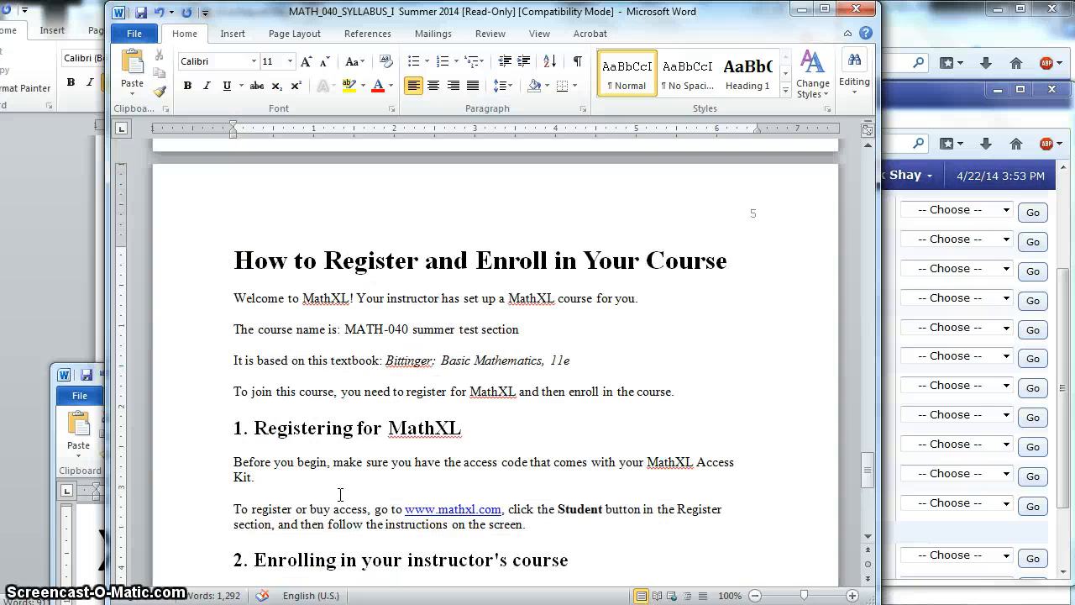
{"action": "scroll", "coordinate": [340, 494], "scroll_direction": "down", "scroll_amount": 3}
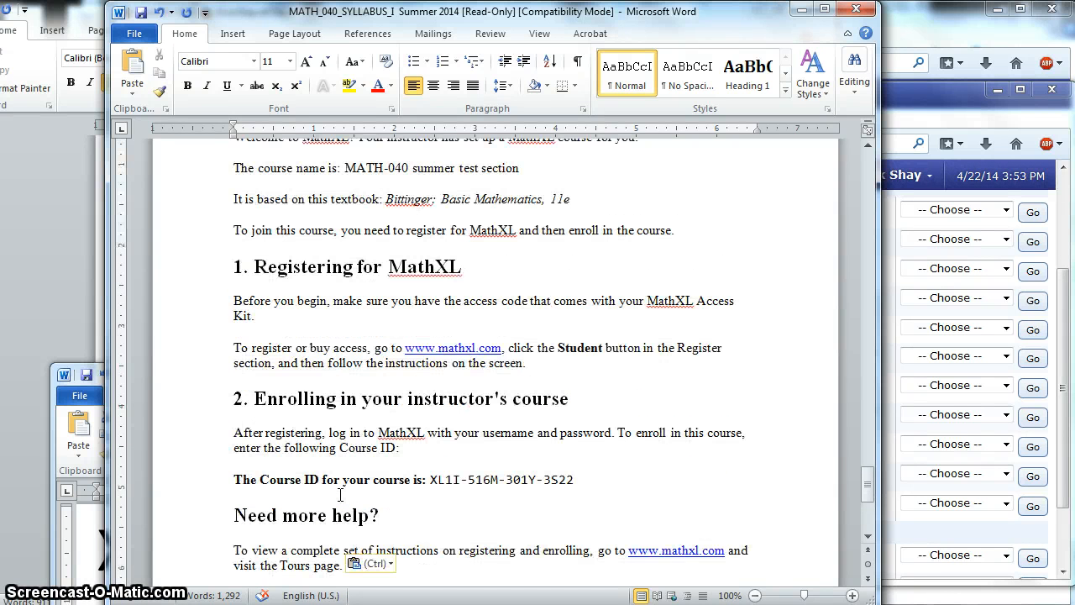